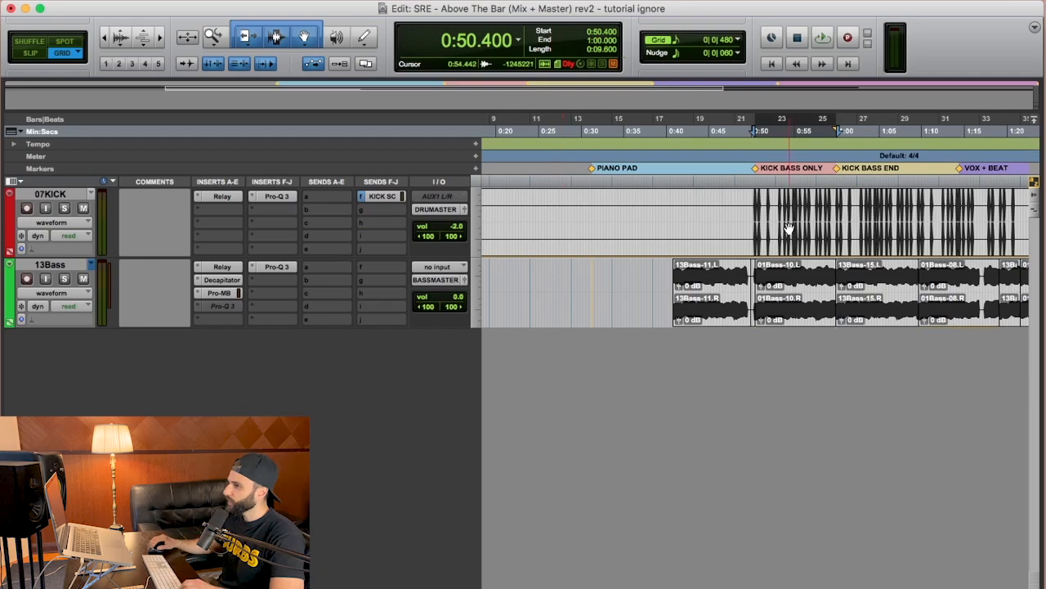
# - Check the Pro-Q 3 on the 13Bass track, and bypass the Pro-Q 3 inserts on both 07KICK and 13Bass
pyautogui.click(276, 267)
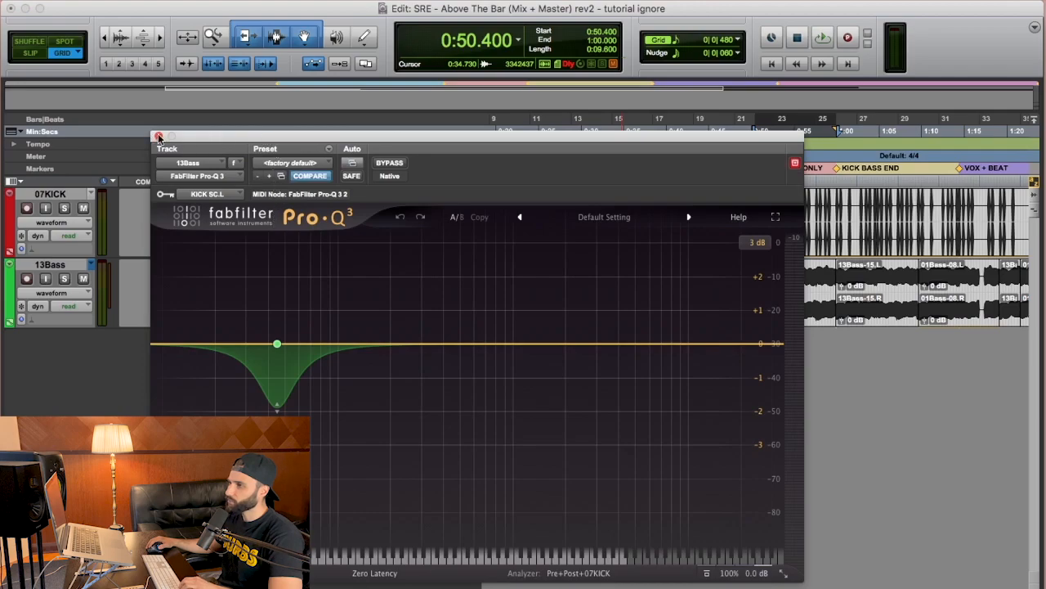
pyautogui.click(153, 135)
pyautogui.click(48, 194)
pyautogui.keyDown('shift'); pyautogui.click(49, 265); pyautogui.keyUp('shift')
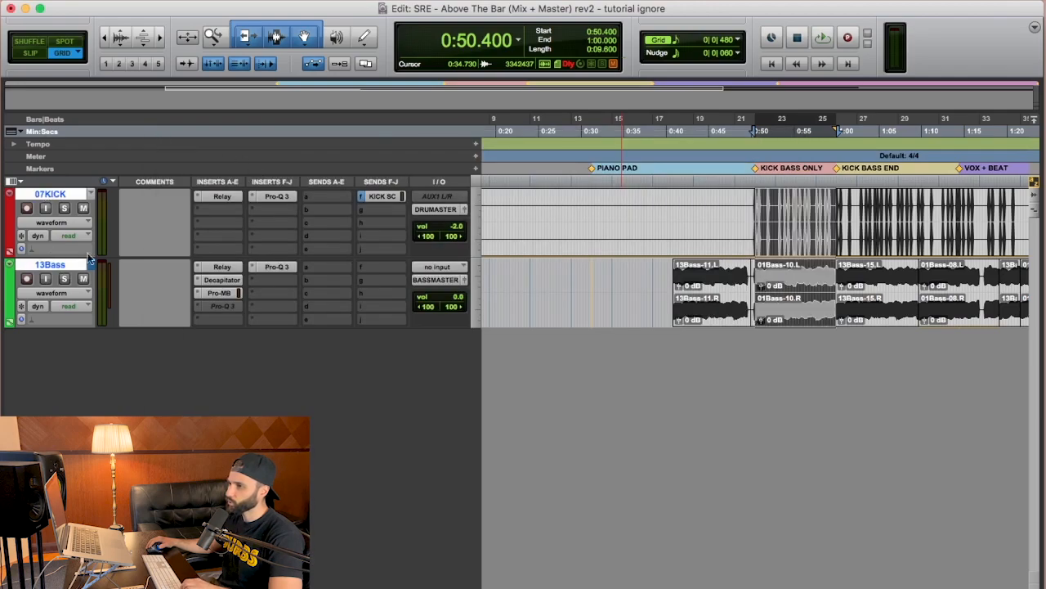
pyautogui.keyDown('alt'); pyautogui.keyDown('super'); pyautogui.click(270, 197); pyautogui.keyUp('super'); pyautogui.keyUp('alt')
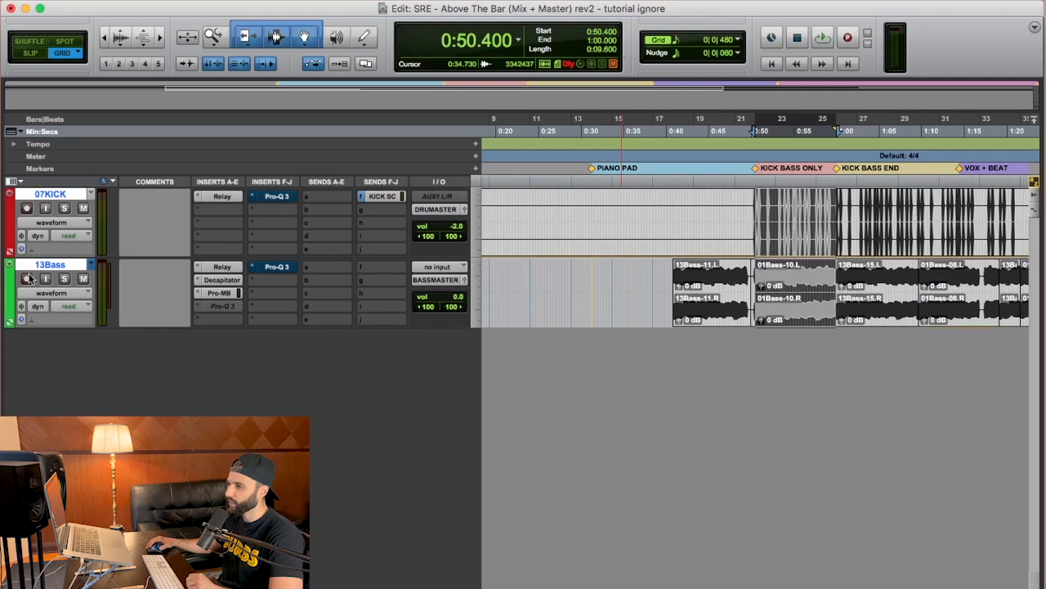
# - Insert the stereo Wavesfactory Trackspacer 2.5 on the 13Bass track directly below Pro-Q 3, keeping the inserts in view
pyautogui.click(54, 267)
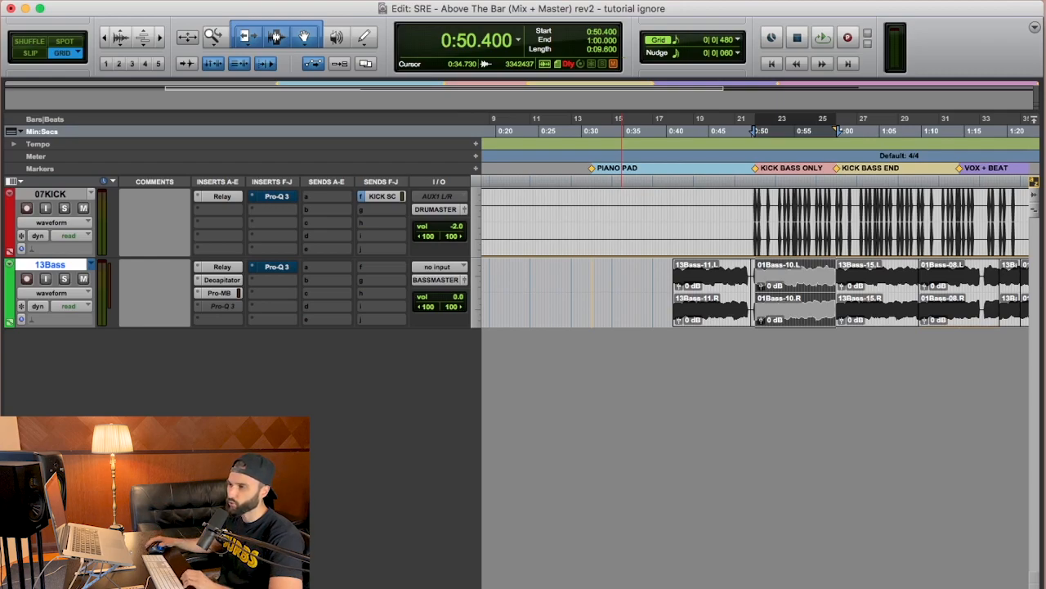
pyautogui.click(268, 282)
pyautogui.moveTo(268, 282)
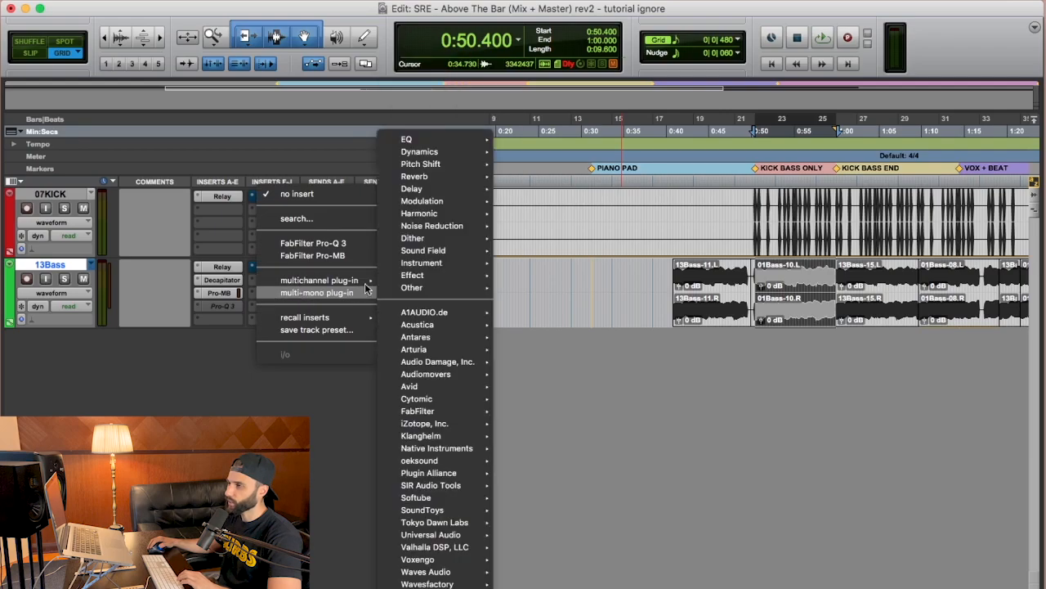
pyautogui.moveTo(441, 336)
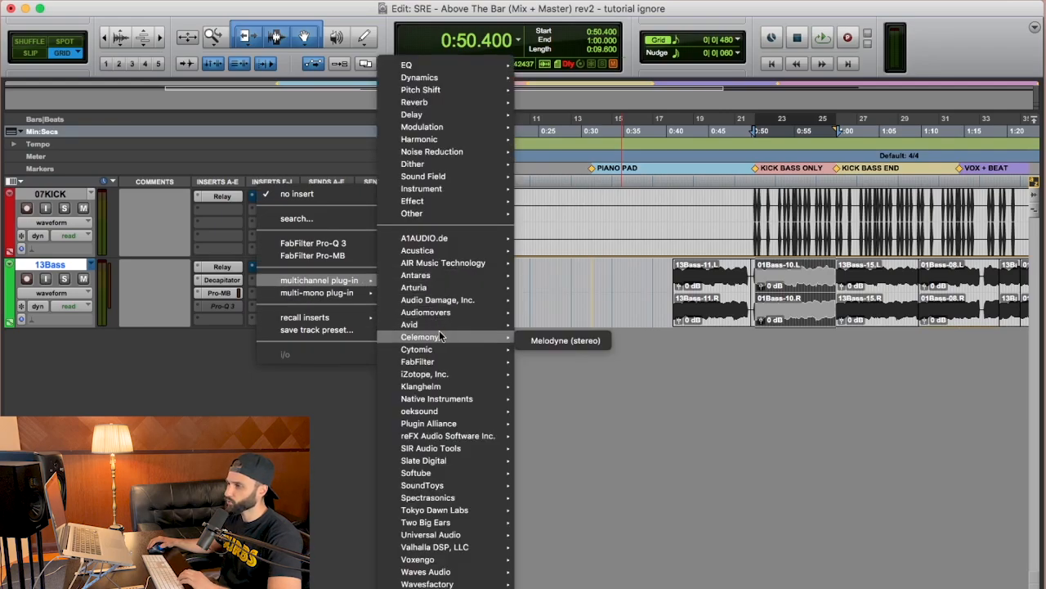
pyautogui.moveTo(503, 583)
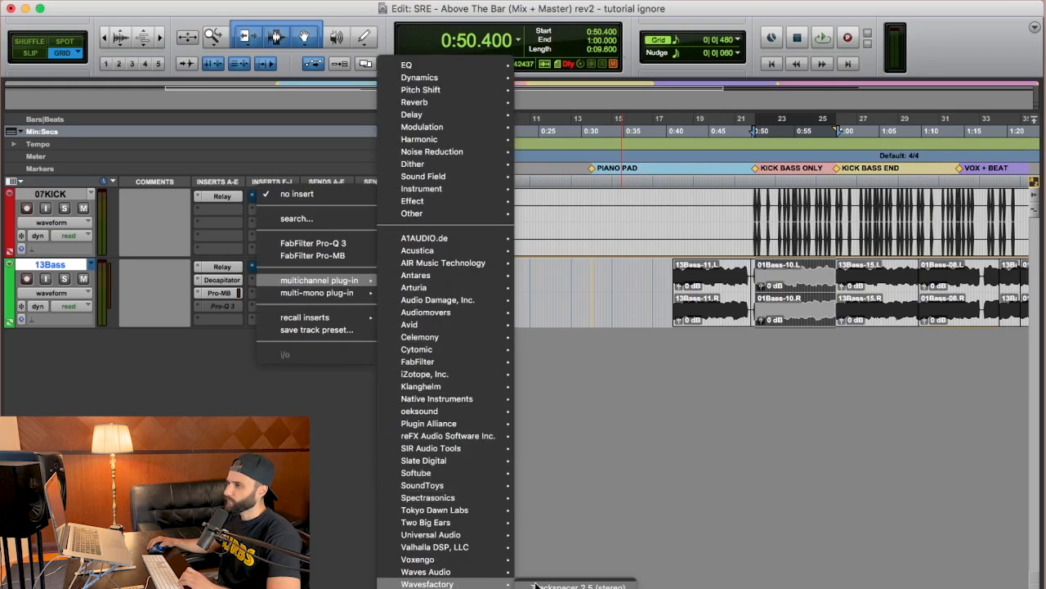
pyautogui.click(539, 586)
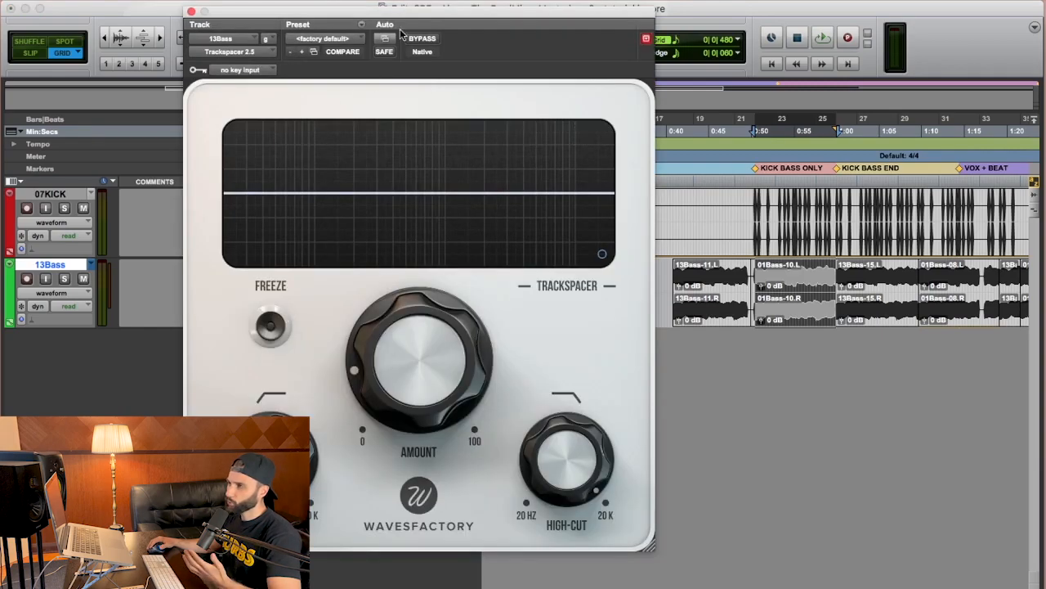
pyautogui.moveTo(399, 17); pyautogui.dragTo(545, 20)
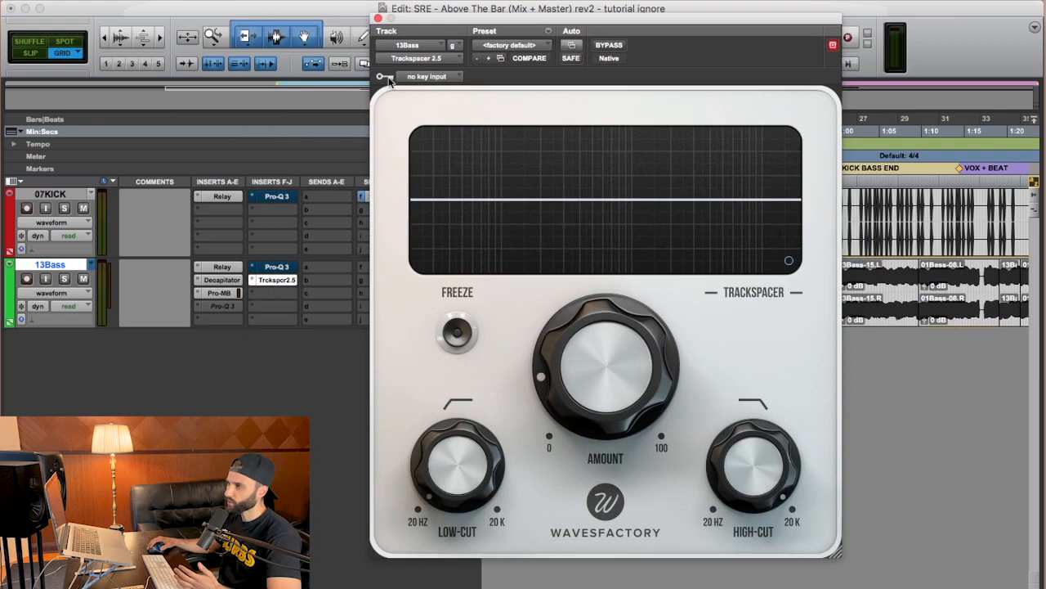
# - Set Trackspacer's sidechain key input to the KICK SC.L bus
pyautogui.click(427, 76)
pyautogui.moveTo(457, 78)
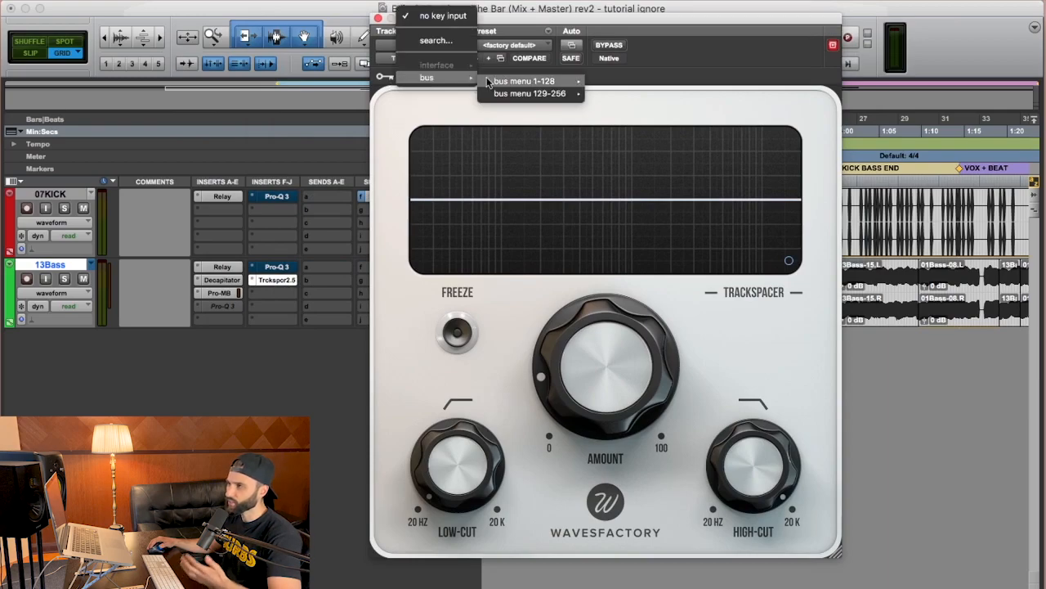
pyautogui.moveTo(510, 82)
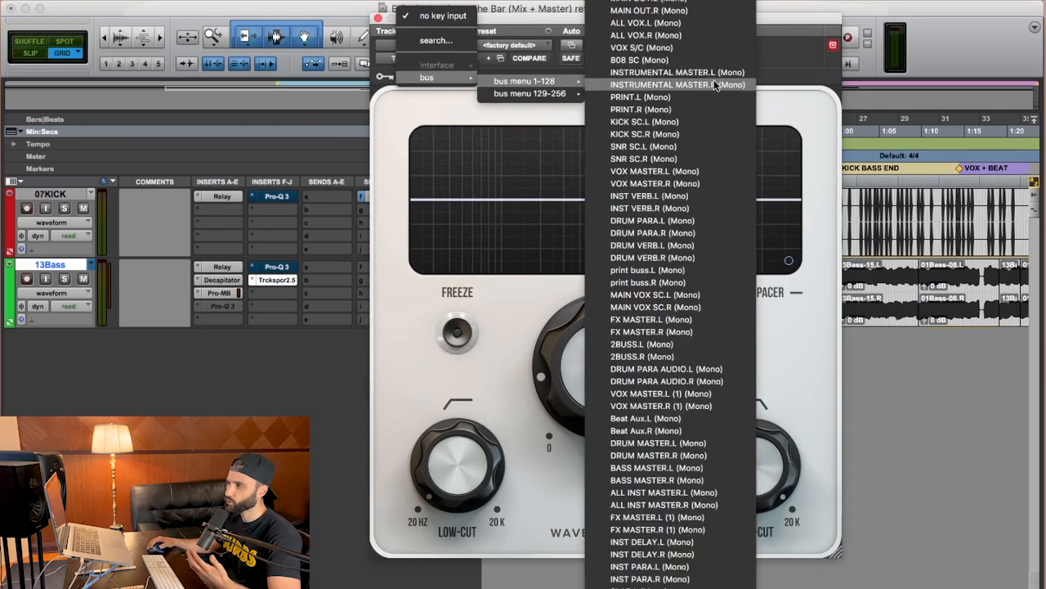
pyautogui.moveTo(559, 24); pyautogui.dragTo(618, 21)
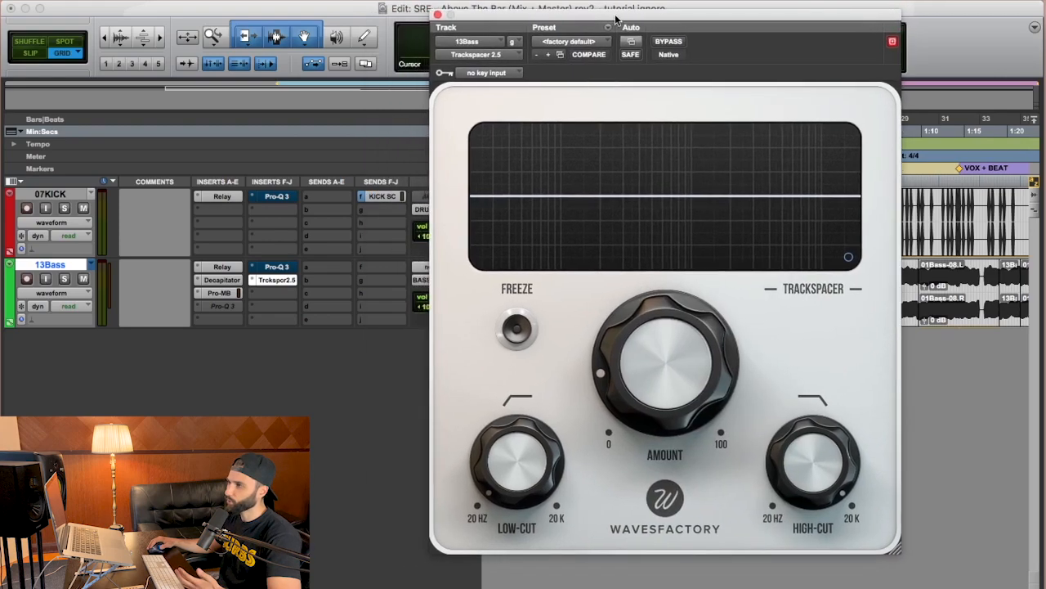
pyautogui.click(495, 74)
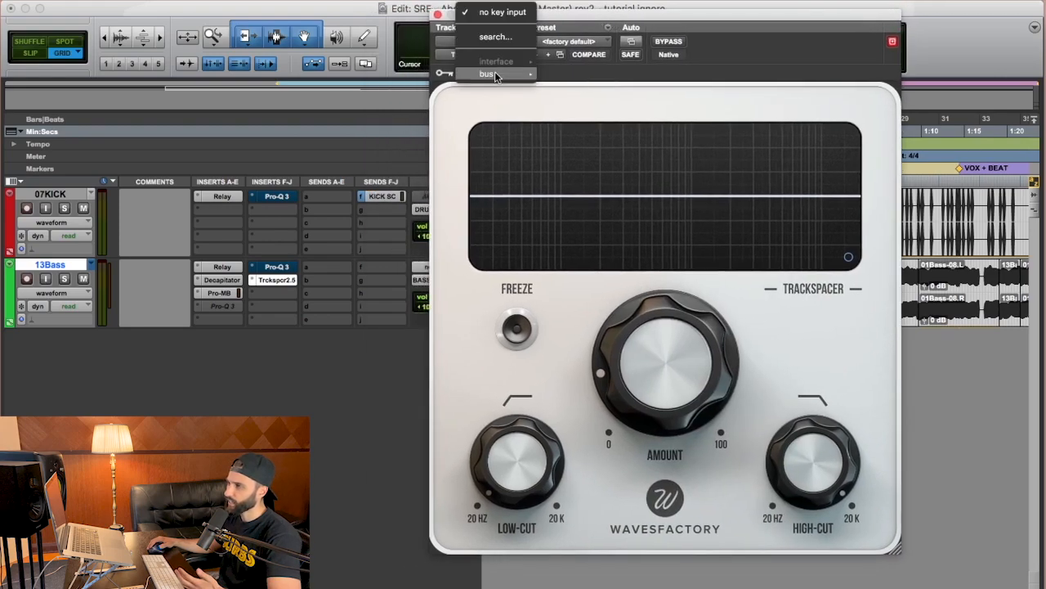
pyautogui.moveTo(496, 74)
pyautogui.moveTo(558, 80)
pyautogui.click(687, 123)
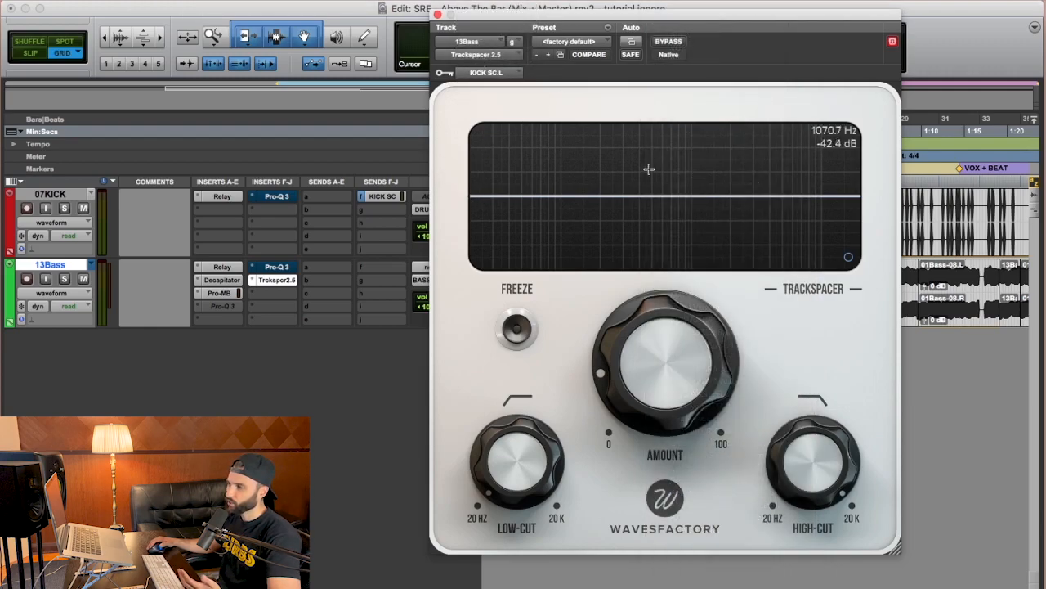
# - Play the kick and bass together while sweeping Trackspacer's amount, ending at 92.8%
pyautogui.moveTo(588, 415); pyautogui.dragTo(636, 445)
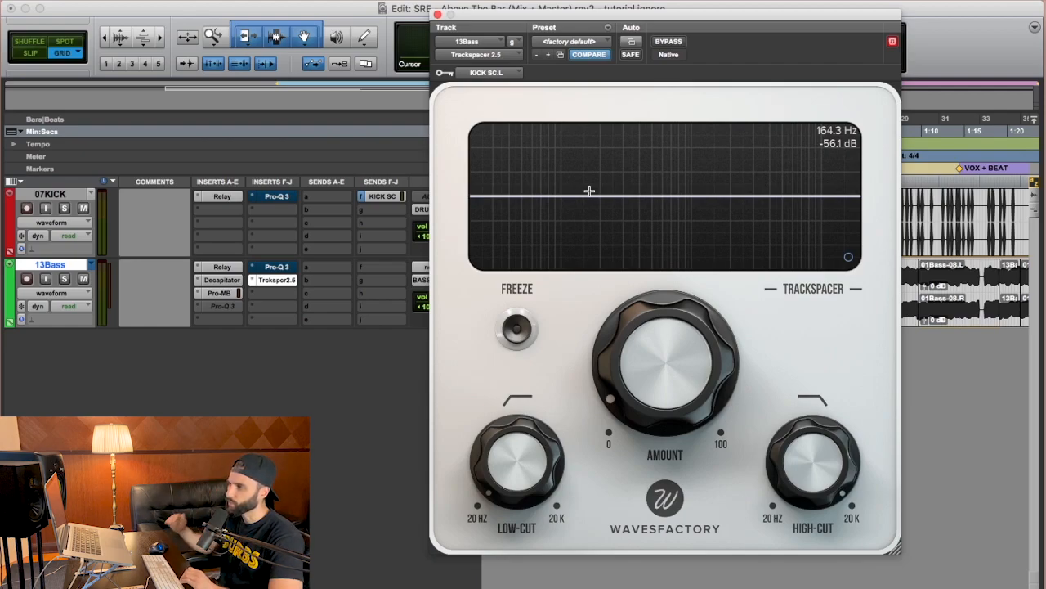
pyautogui.moveTo(674, 378)
pyautogui.moveTo(663, 376); pyautogui.dragTo(655, 474)
pyautogui.moveTo(649, 368); pyautogui.dragTo(648, 268)
pyautogui.moveTo(637, 344); pyautogui.dragTo(732, 16)
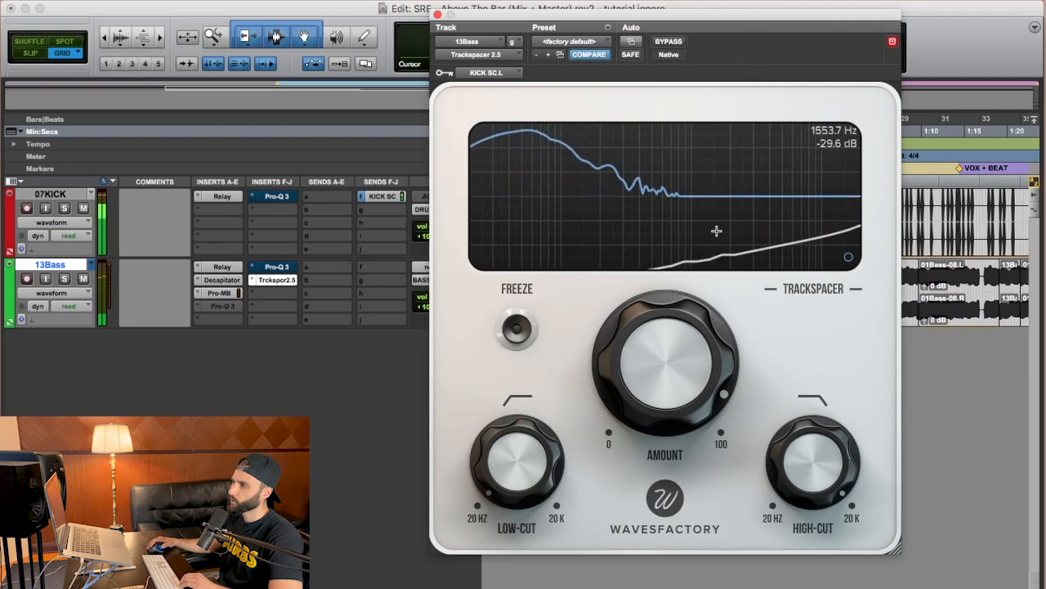
pyautogui.press('space')
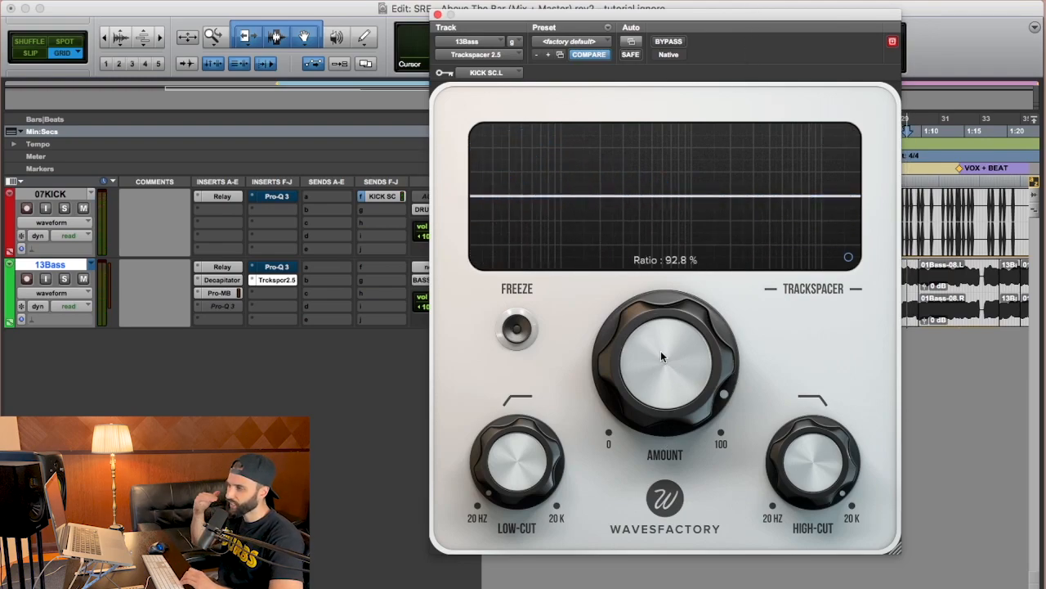
# - Solo the 13Bass track and play it while lowering Trackspacer's amount to 0%
pyautogui.click(64, 278)
pyautogui.moveTo(658, 329)
pyautogui.press('space')
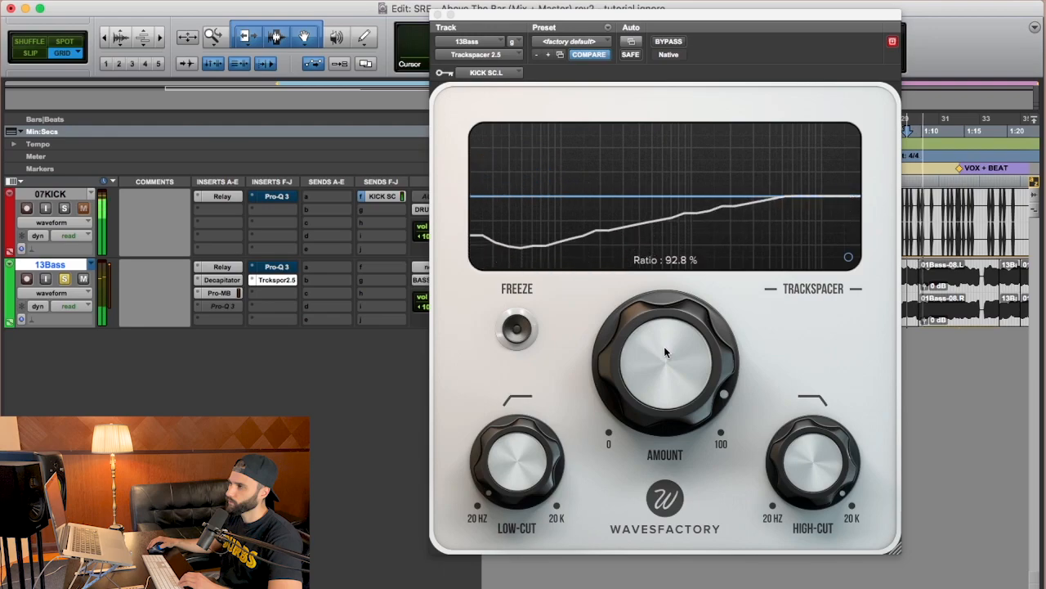
pyautogui.moveTo(666, 352); pyautogui.dragTo(630, 448)
pyautogui.moveTo(635, 306); pyautogui.dragTo(638, 353)
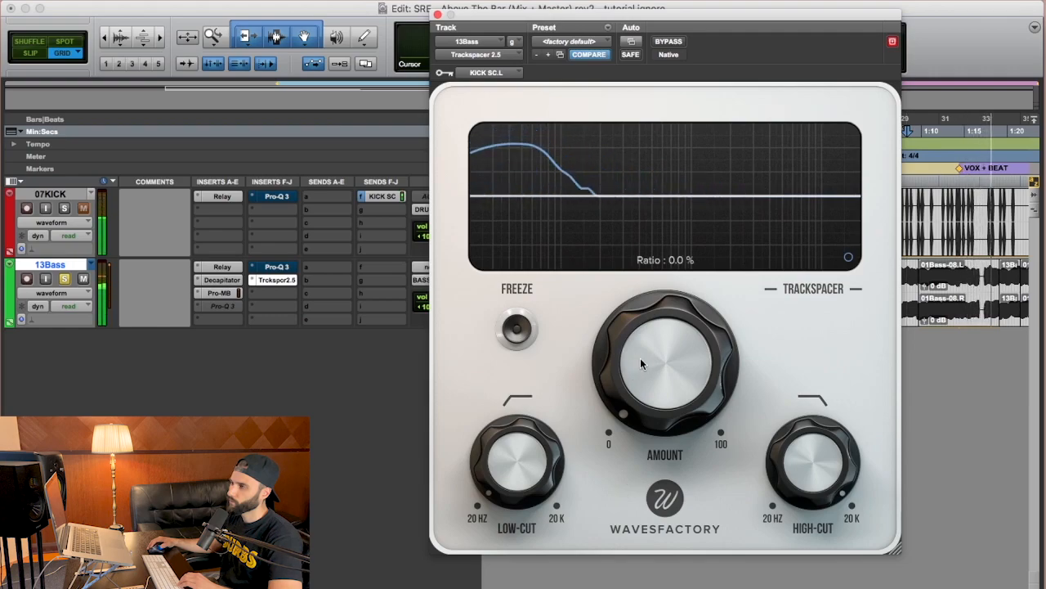
pyautogui.moveTo(645, 376); pyautogui.dragTo(711, 422)
pyautogui.press('space')
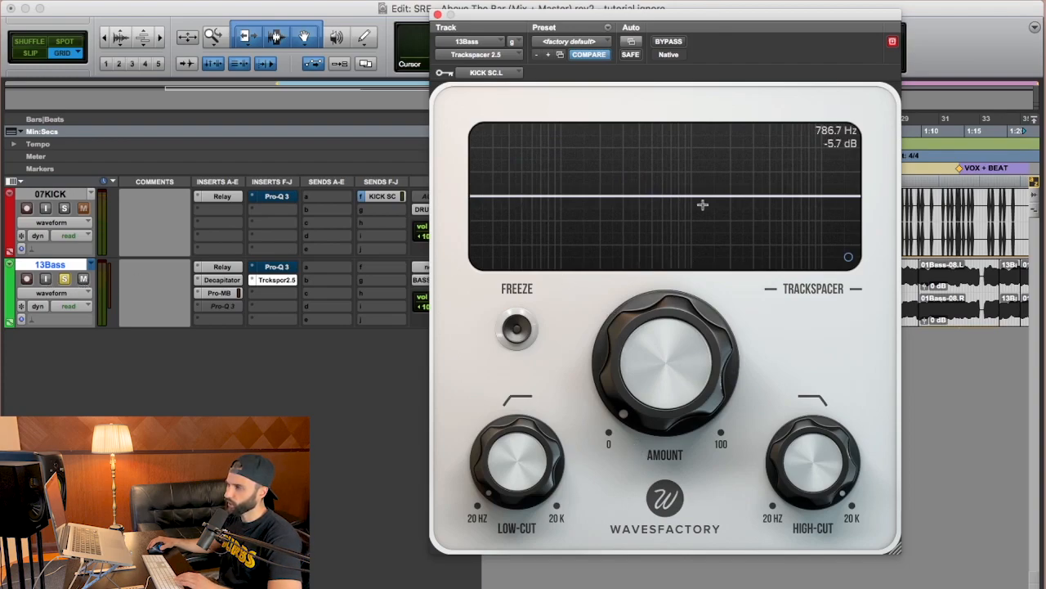
# - Try different Trackspacer amounts with playback stopped, ending on a low setting, and unsolo the 13Bass track
pyautogui.moveTo(647, 306); pyautogui.dragTo(788, 131)
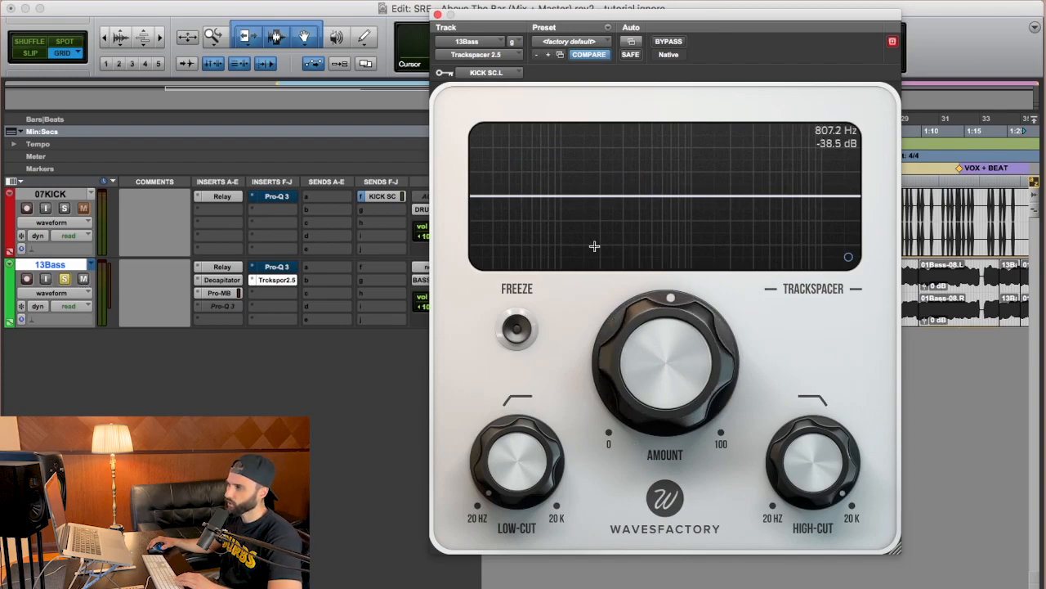
pyautogui.moveTo(664, 342); pyautogui.dragTo(637, 562)
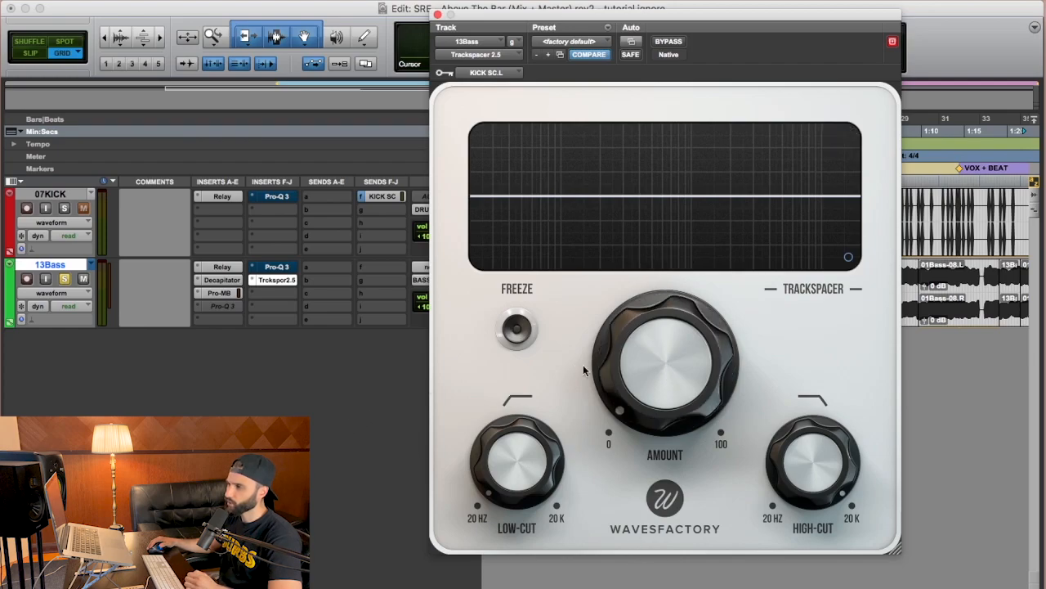
pyautogui.click(66, 280)
pyautogui.click(66, 280)
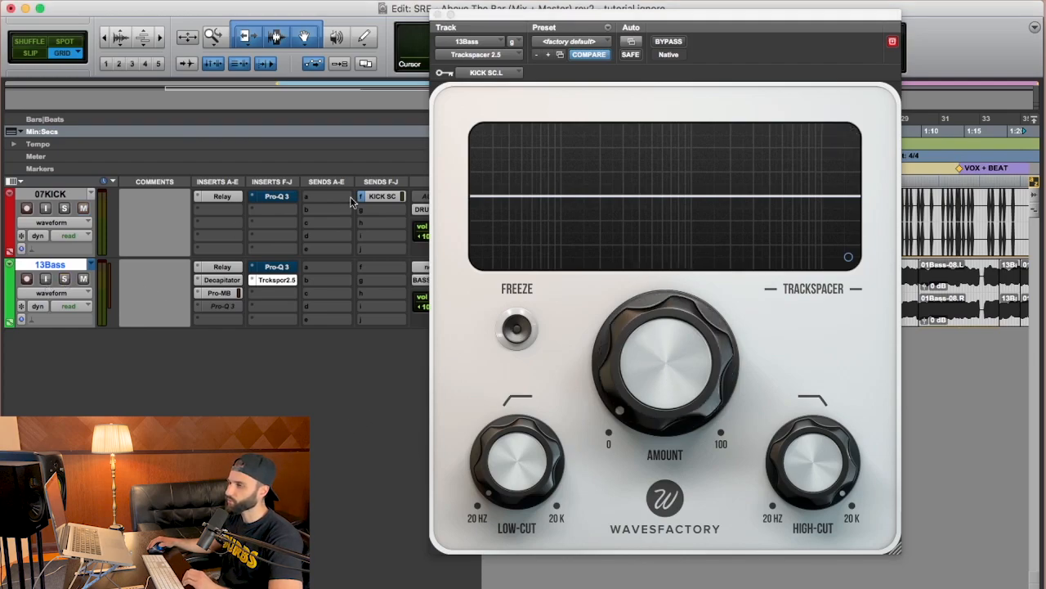
pyautogui.moveTo(646, 350); pyautogui.dragTo(653, 337)
pyautogui.moveTo(647, 318); pyautogui.dragTo(647, 353)
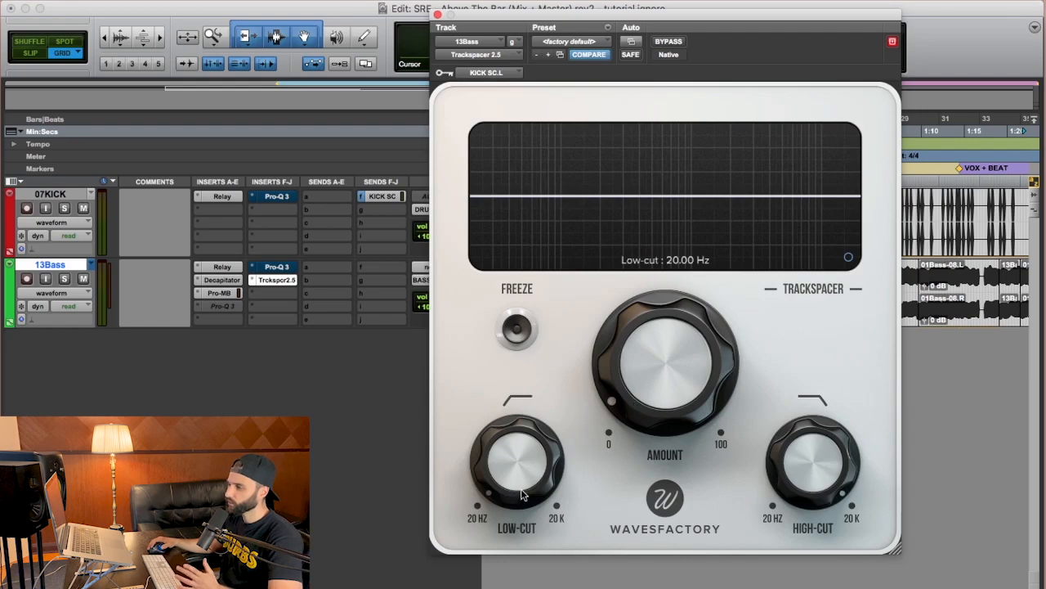
# - Try out Trackspacer's low-cut and high-cut filters, restore their full range, and return the amount to 0%
pyautogui.moveTo(523, 488)
pyautogui.mouseDown()
pyautogui.moveTo(535, 407)
pyautogui.moveTo(531, 491)
pyautogui.mouseUp()
pyautogui.moveTo(820, 474); pyautogui.dragTo(803, 349)
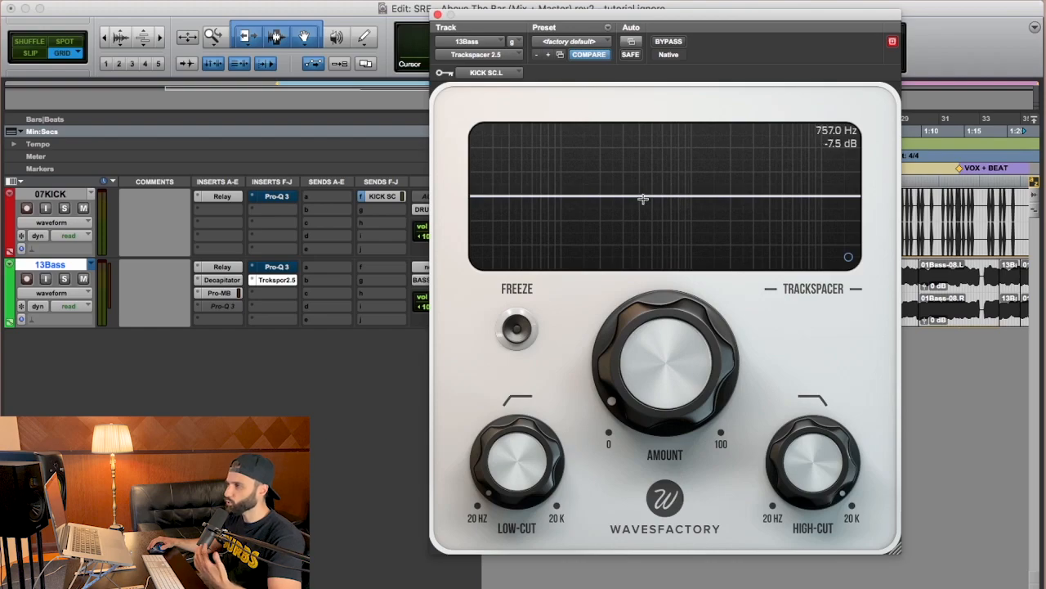
pyautogui.moveTo(641, 229); pyautogui.dragTo(751, 197)
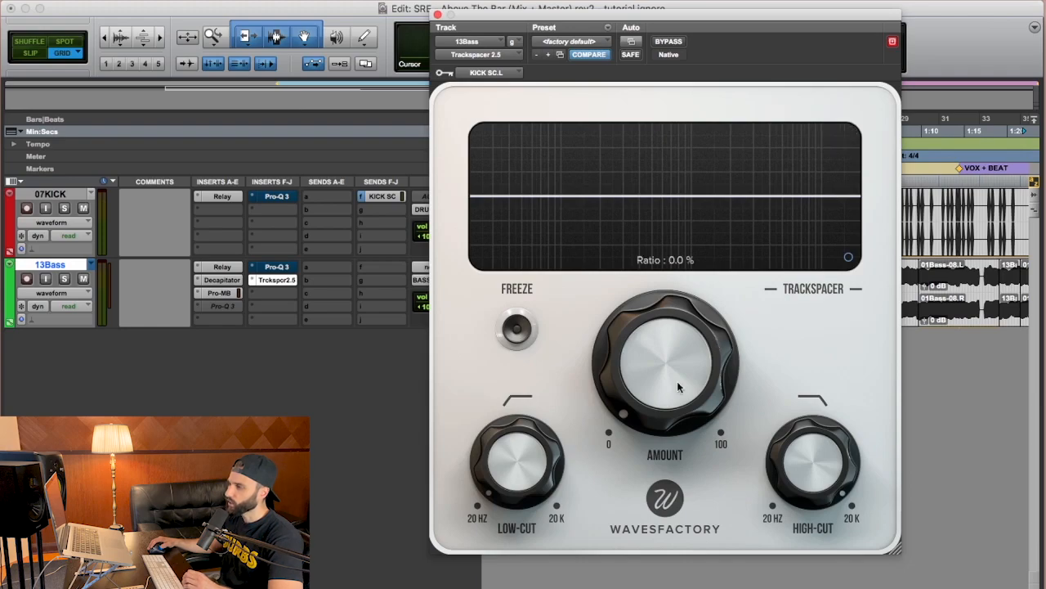
# - Lower Trackspacer's high-cut to limit the ducking to the low end, and set the amount to 12%
pyautogui.moveTo(878, 456); pyautogui.dragTo(878, 511)
pyautogui.moveTo(812, 463); pyautogui.dragTo(813, 466)
pyautogui.moveTo(810, 508)
pyautogui.mouseDown()
pyautogui.moveTo(815, 530)
pyautogui.moveTo(817, 497)
pyautogui.mouseUp()
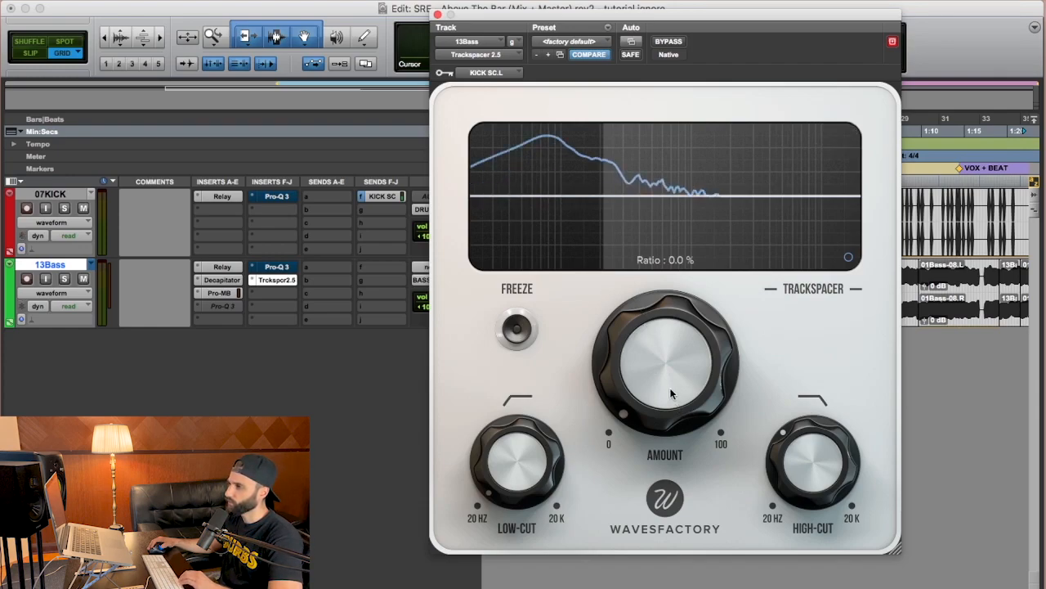
pyautogui.moveTo(666, 389); pyautogui.dragTo(657, 324)
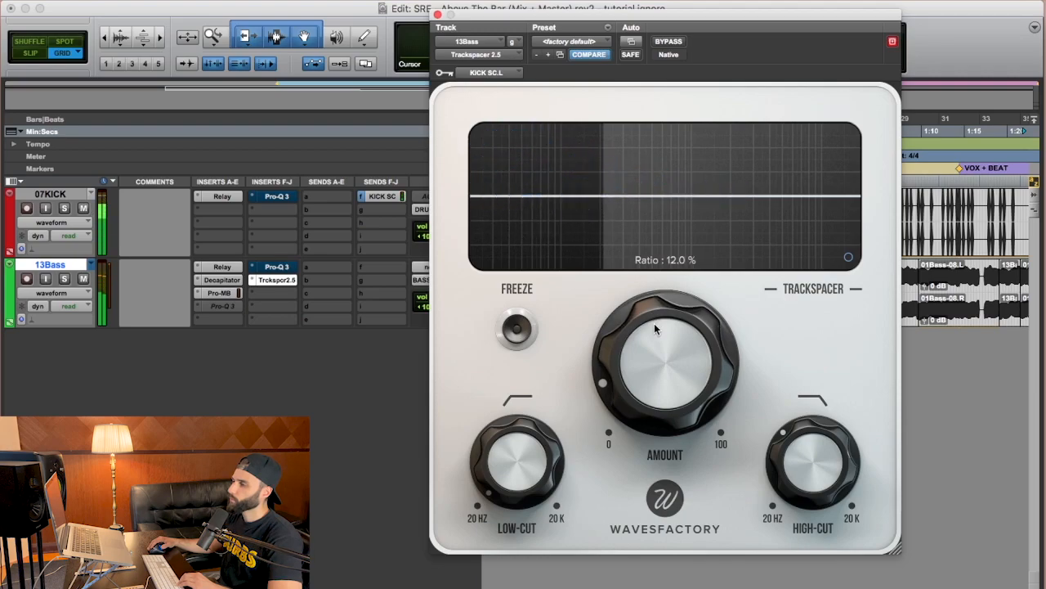
# - Compare the bass with Trackspacer bypassed and active, first with the kick and again with 13Bass soloed
pyautogui.click(667, 41)
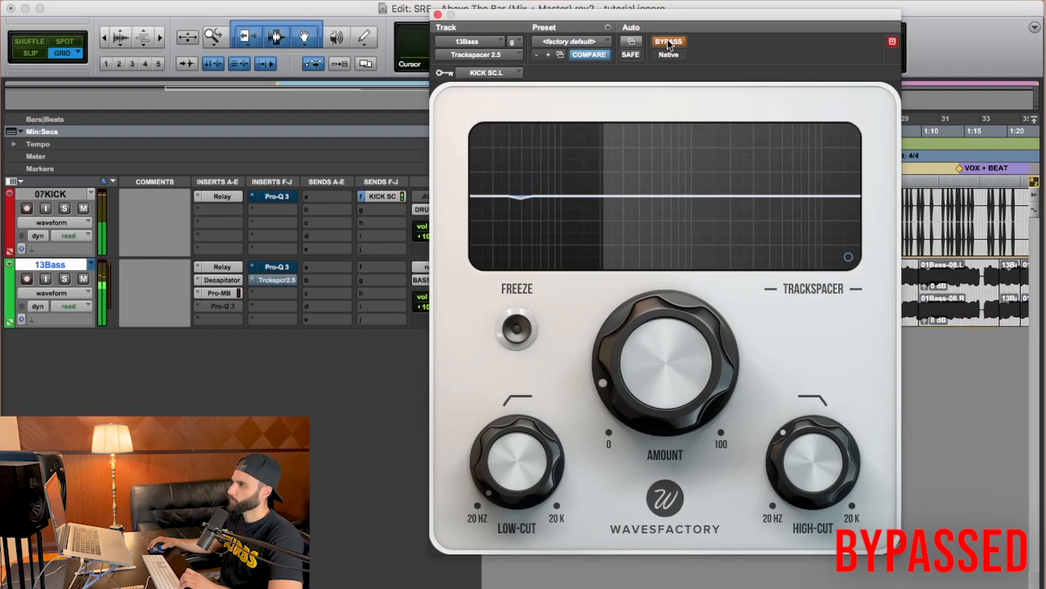
pyautogui.click(669, 42)
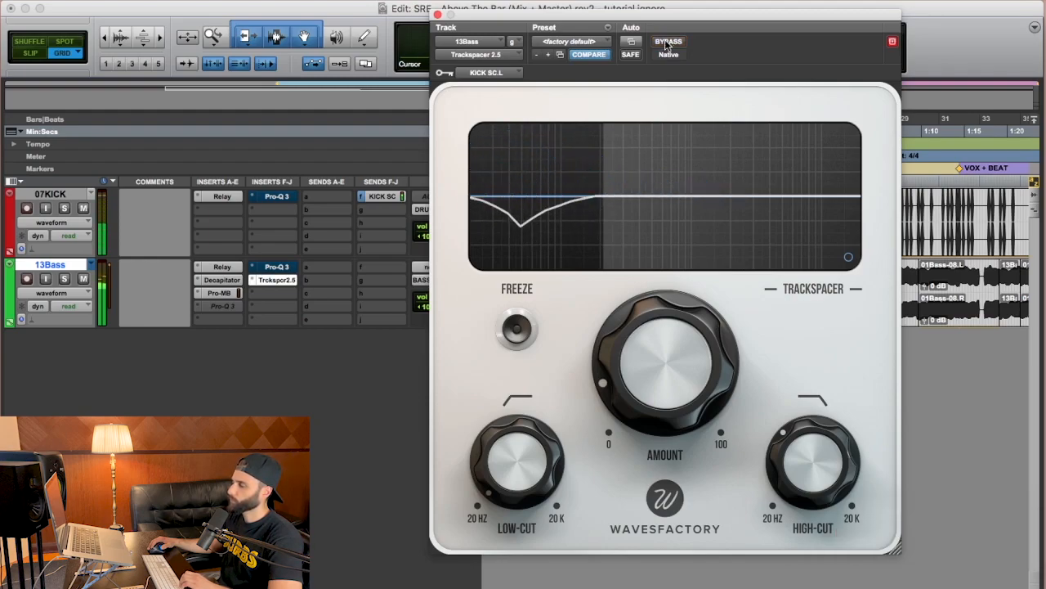
pyautogui.click(63, 278)
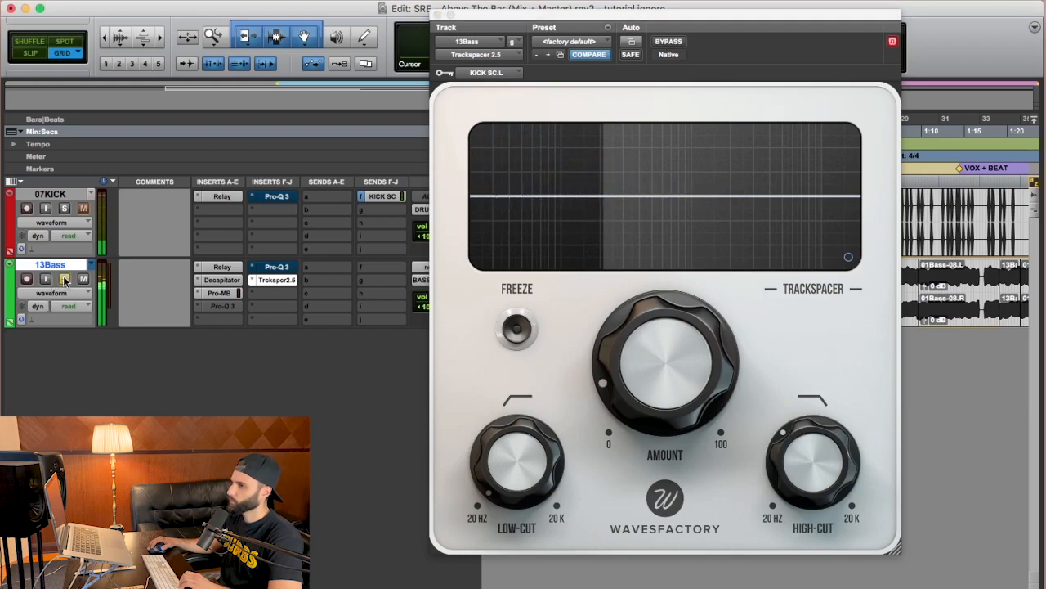
pyautogui.click(669, 42)
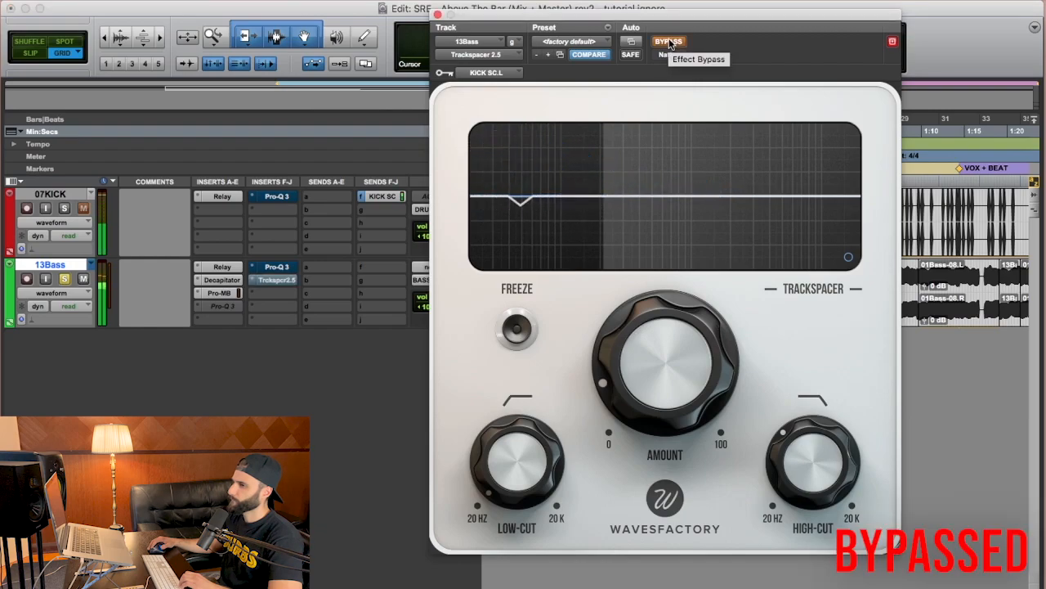
pyautogui.click(669, 42)
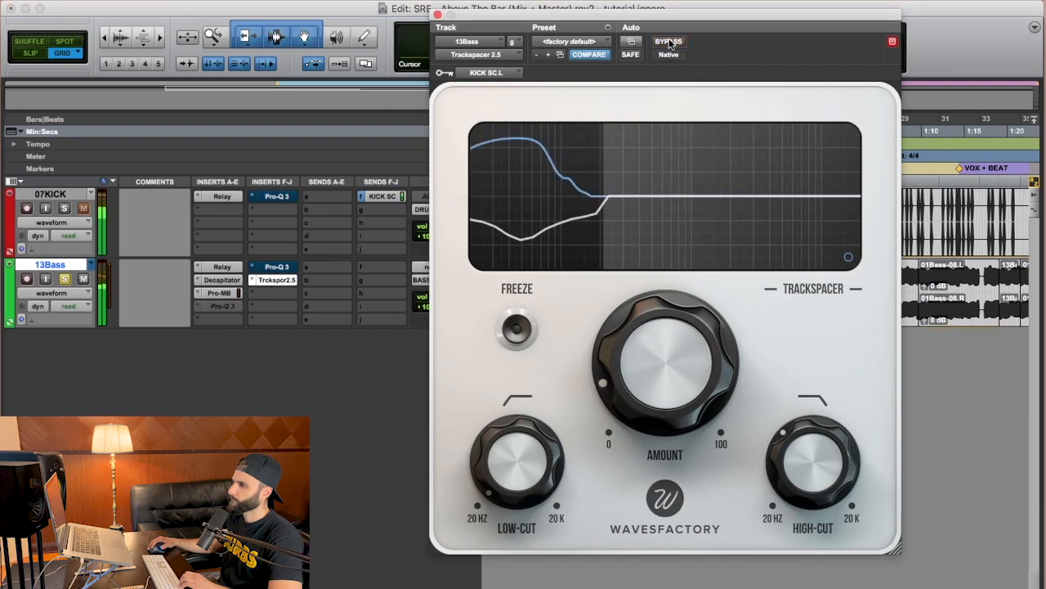
pyautogui.click(65, 279)
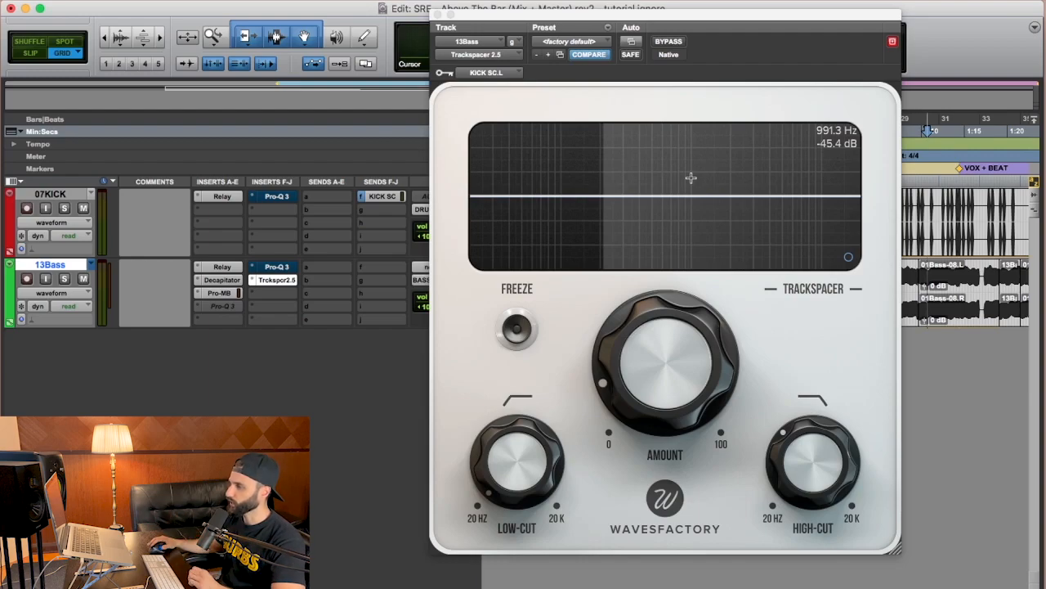
# - Try adding a low-cut band in the Pro-Q 3 on the 13Bass track, then remove it
pyautogui.click(277, 266)
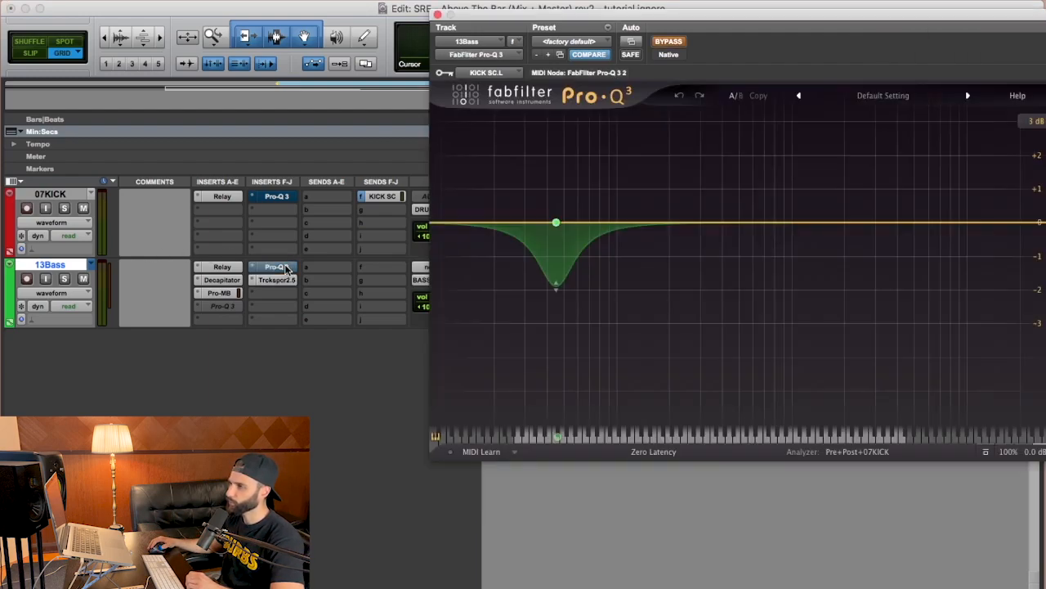
pyautogui.moveTo(555, 224)
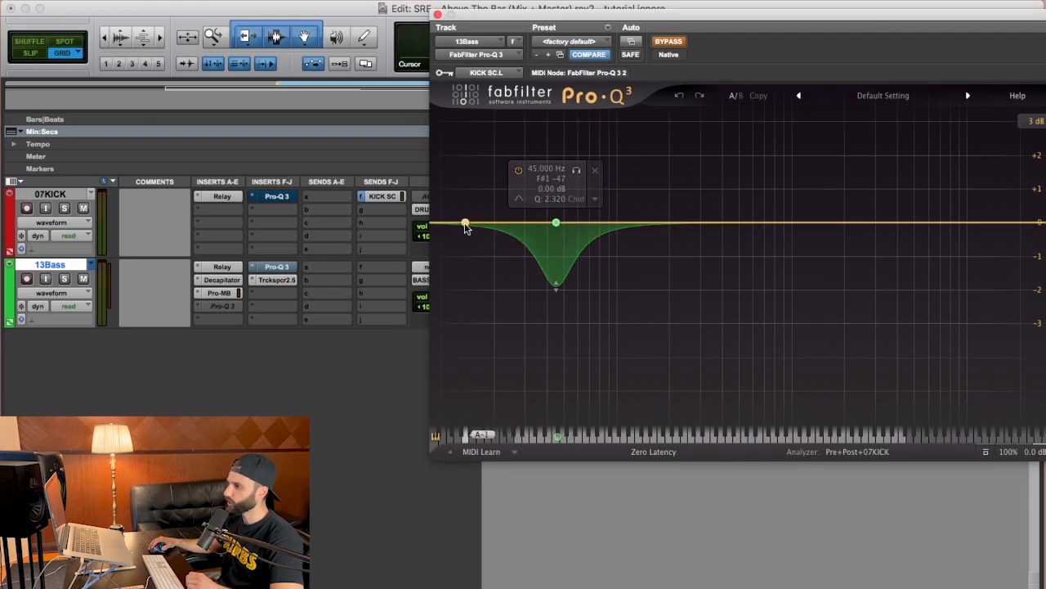
pyautogui.click(465, 227)
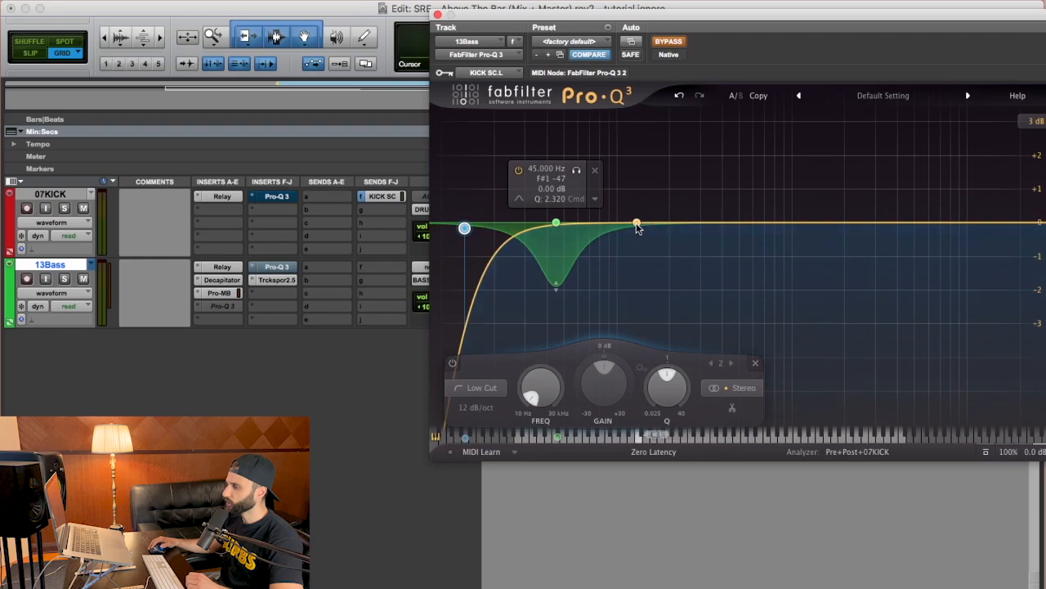
pyautogui.click(799, 362)
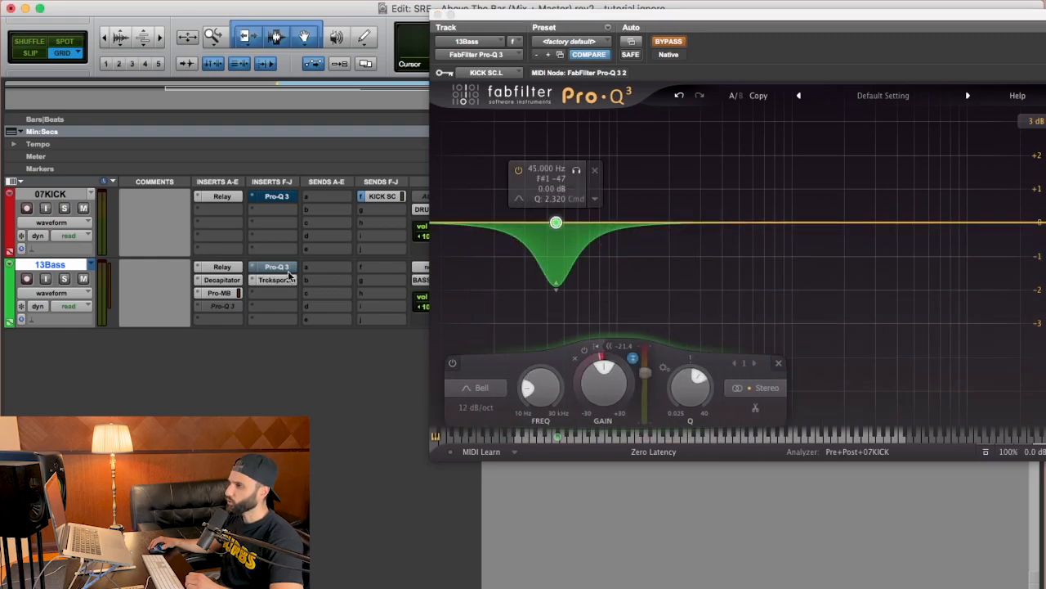
# - Lower the high-cut slightly further in the 13Bass track's Trackspacer, with the low-cut at 20 Hz
pyautogui.click(278, 279)
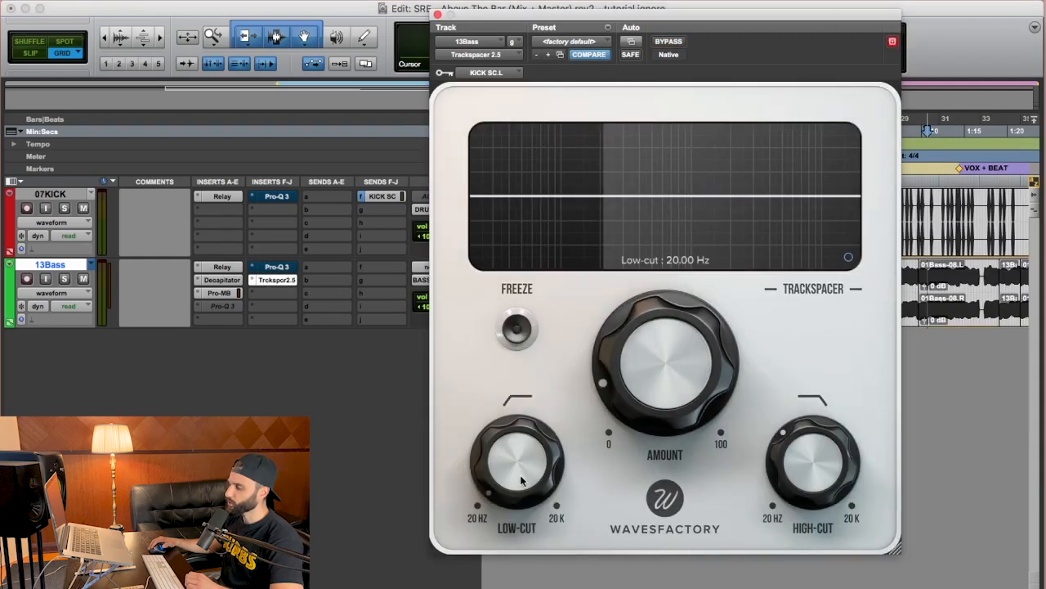
pyautogui.moveTo(513, 476)
pyautogui.mouseDown()
pyautogui.moveTo(514, 446)
pyautogui.moveTo(511, 491)
pyautogui.mouseUp()
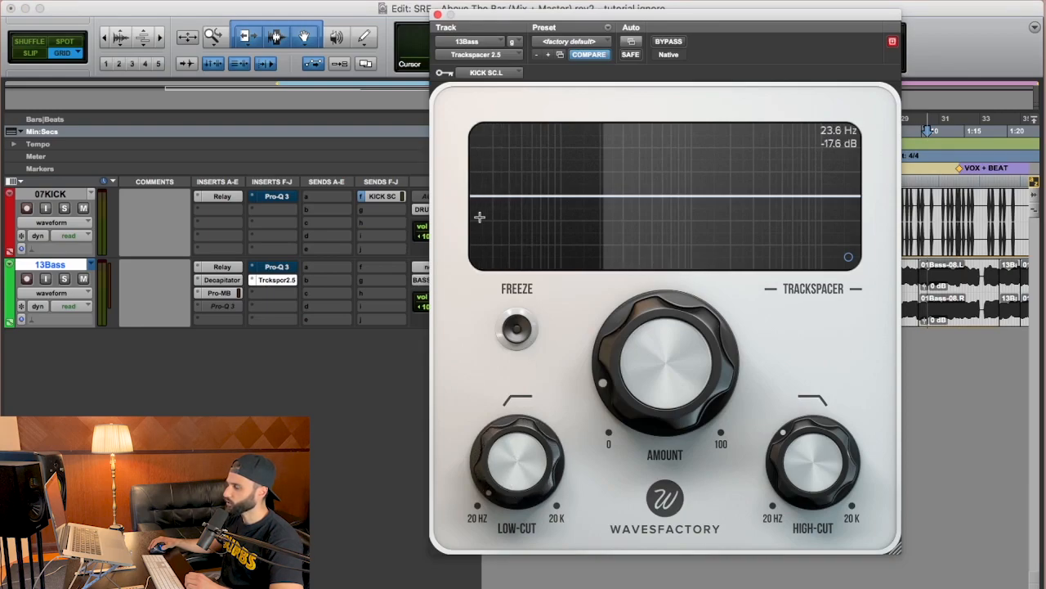
pyautogui.moveTo(839, 484); pyautogui.dragTo(820, 502)
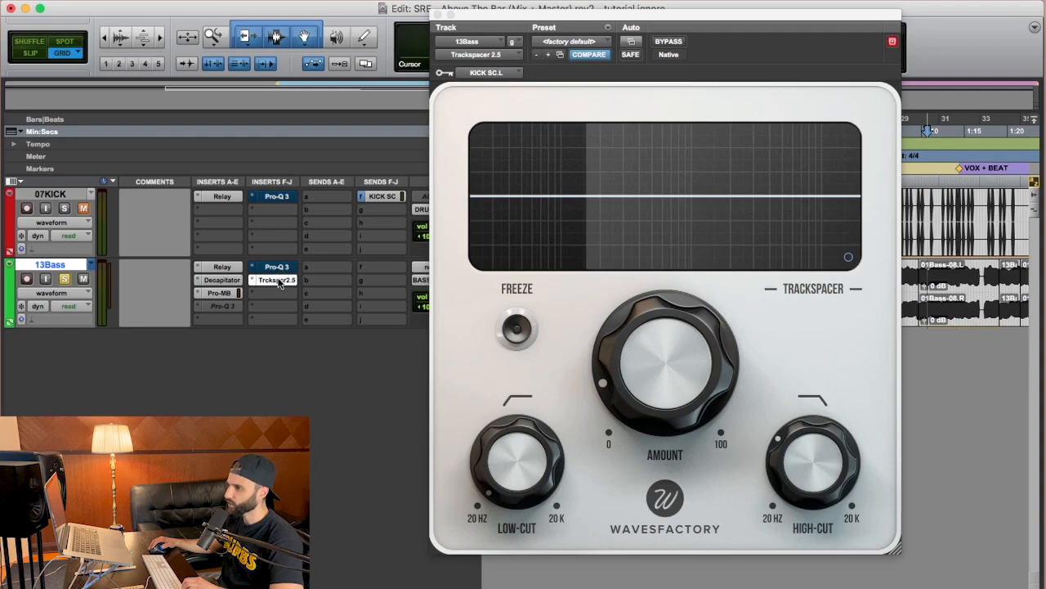
# - Place the bass track's Pro-Q 3 beside Trackspacer, and compare Trackspacer, no ducking, and Pro-Q 3 alone during playback
pyautogui.click(279, 268)
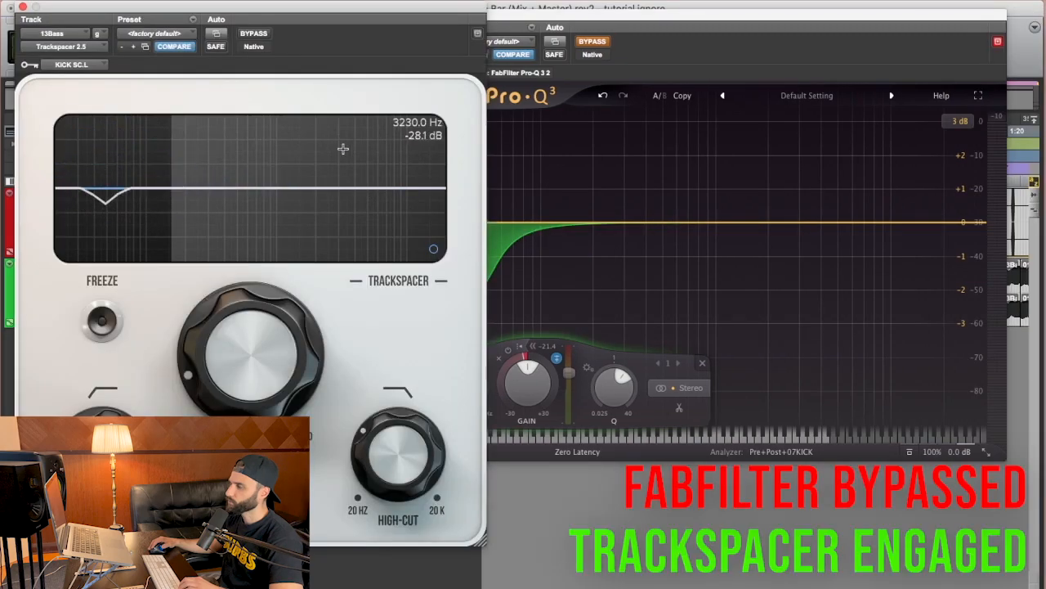
pyautogui.moveTo(578, 21); pyautogui.dragTo(608, 20)
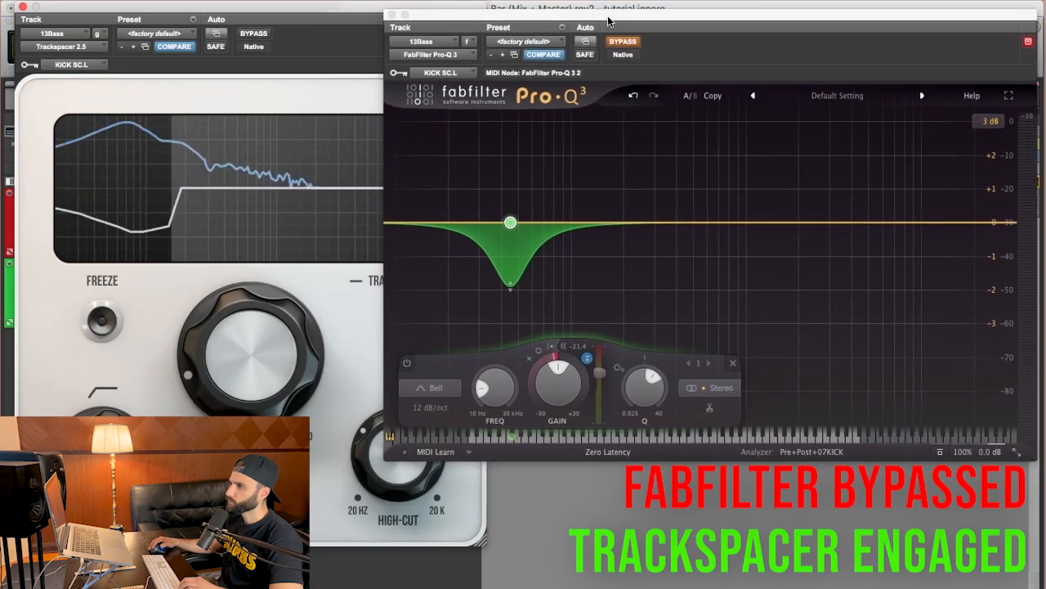
pyautogui.click(253, 37)
pyautogui.click(654, 35)
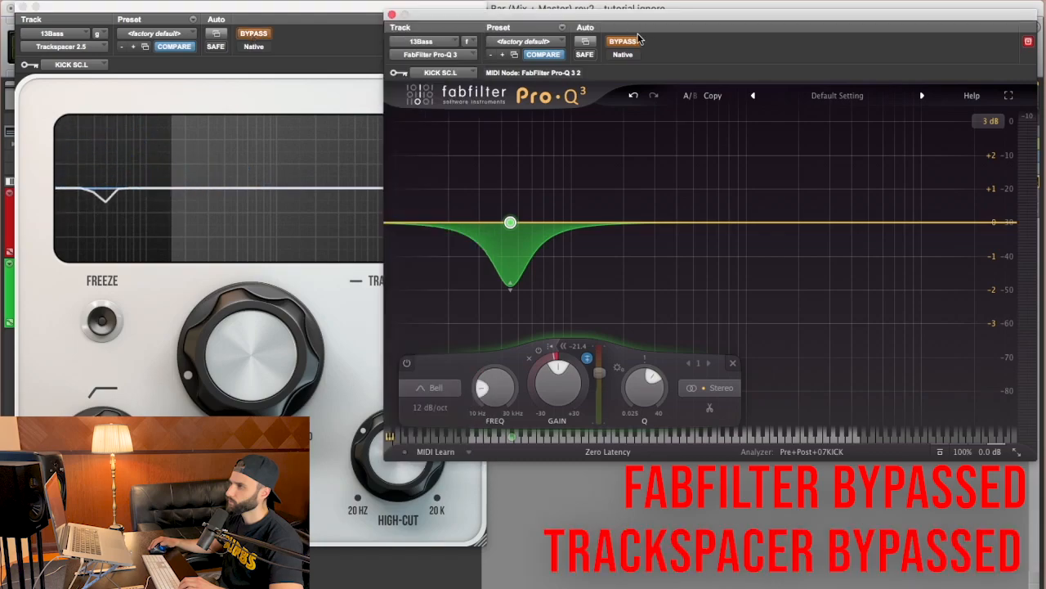
pyautogui.click(632, 41)
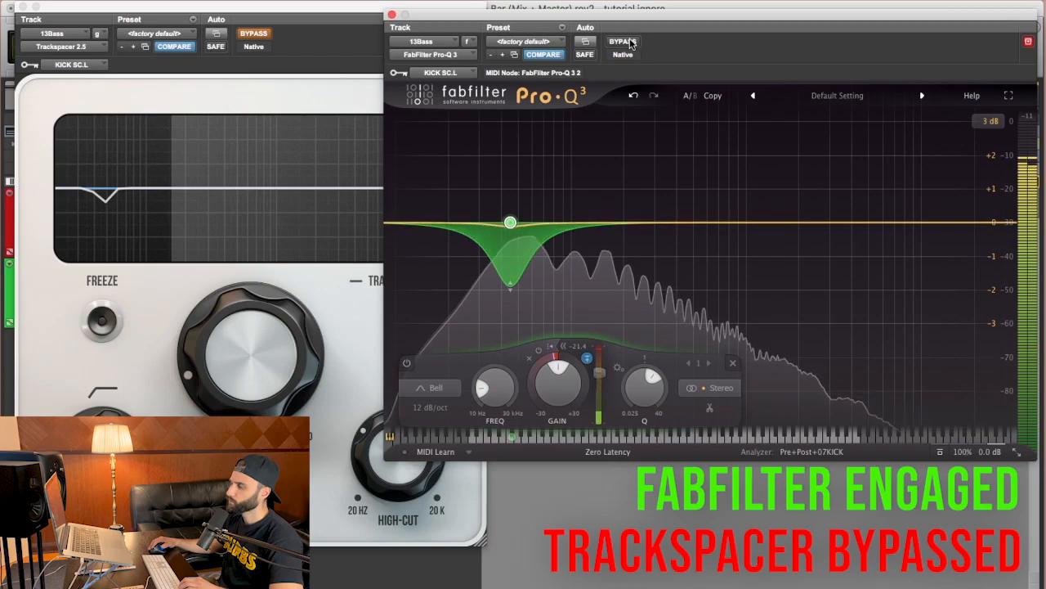
pyautogui.click(627, 42)
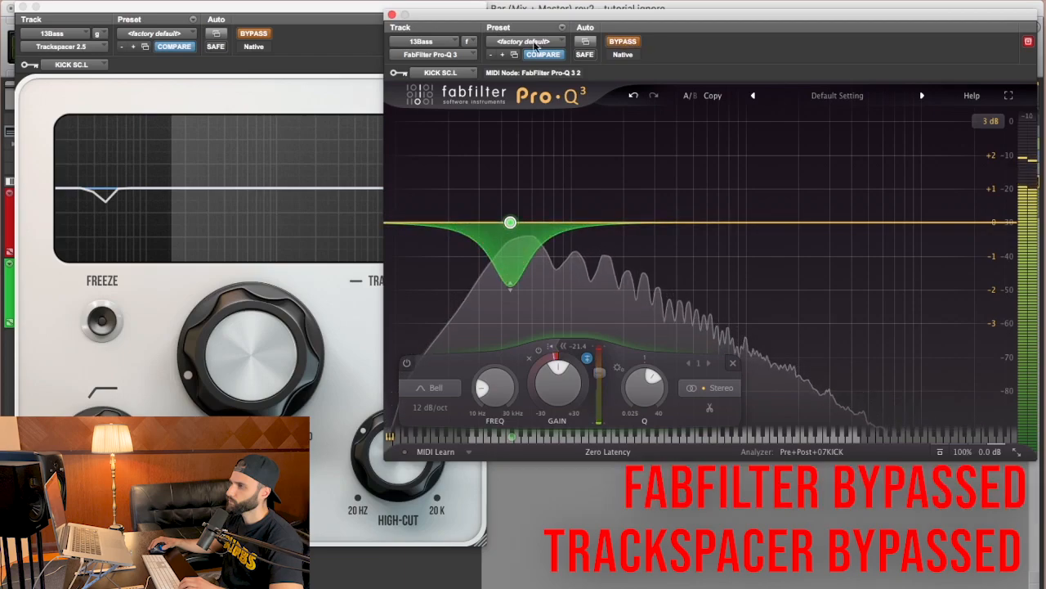
# - Alternate between Trackspacer alone and Pro-Q 3 alone on the bass, ending with Trackspacer active and Pro-Q 3 bypassed
pyautogui.click(253, 35)
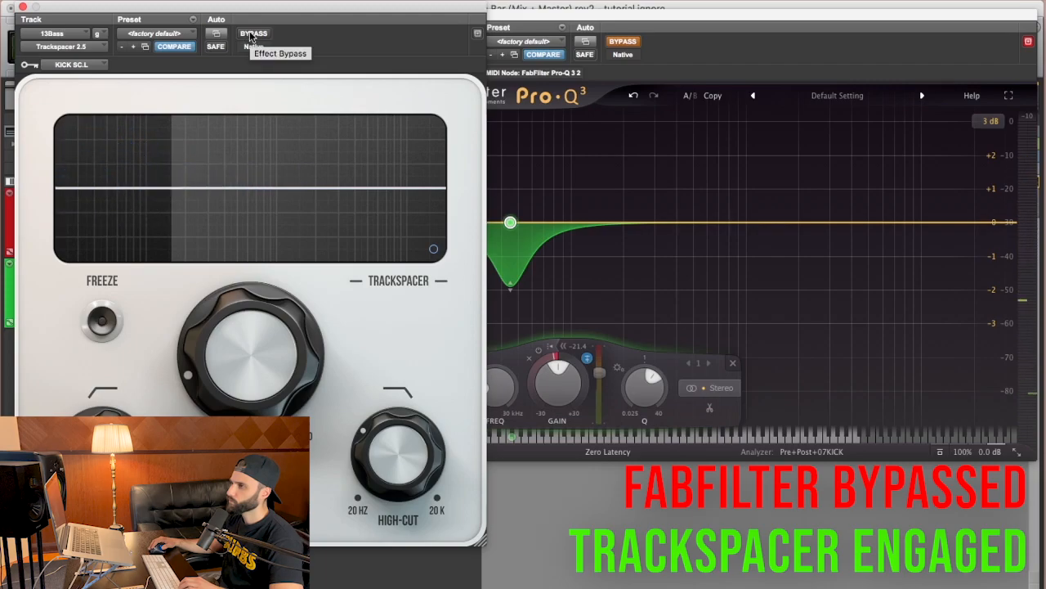
pyautogui.click(252, 34)
pyautogui.click(634, 41)
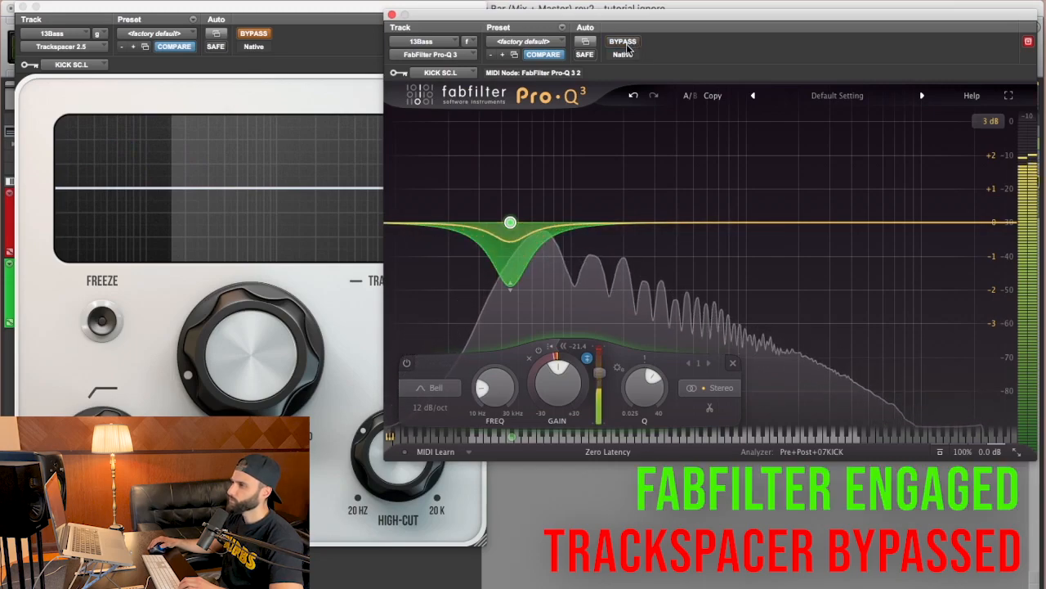
pyautogui.click(627, 41)
pyautogui.click(254, 33)
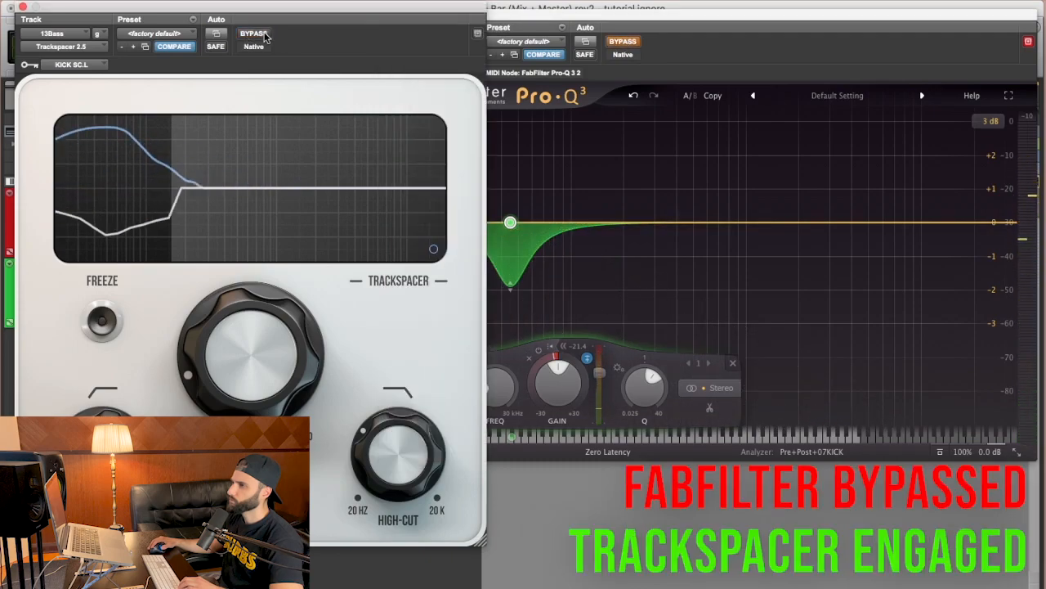
# - Close both plug-in windows and keep Pro-Q 3 bypassed on the 13Bass track
pyautogui.click(623, 41)
pyautogui.moveTo(391, 18); pyautogui.dragTo(391, 18)
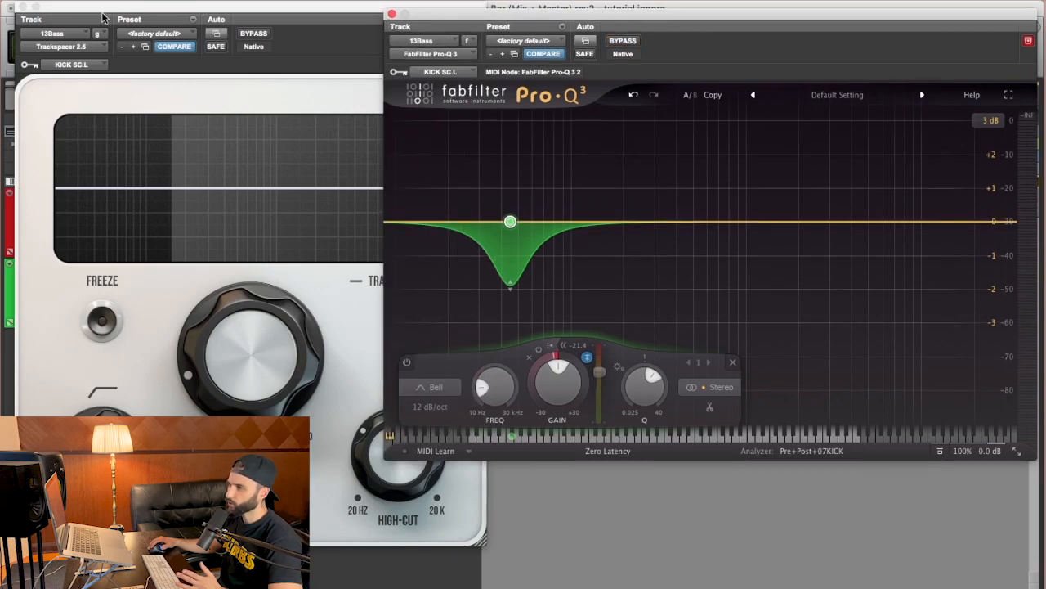
pyautogui.click(391, 15)
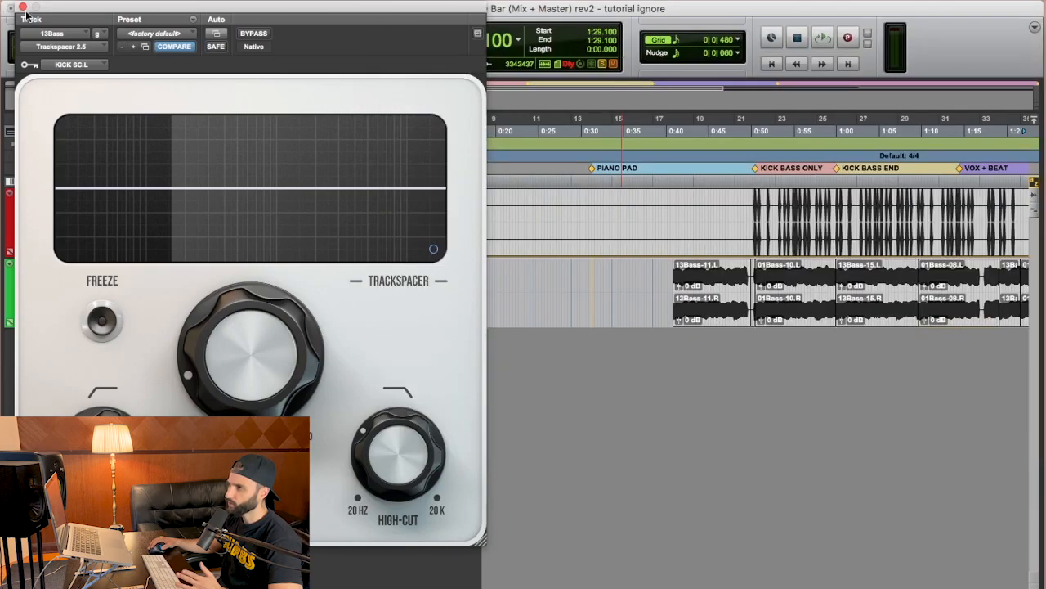
pyautogui.click(23, 7)
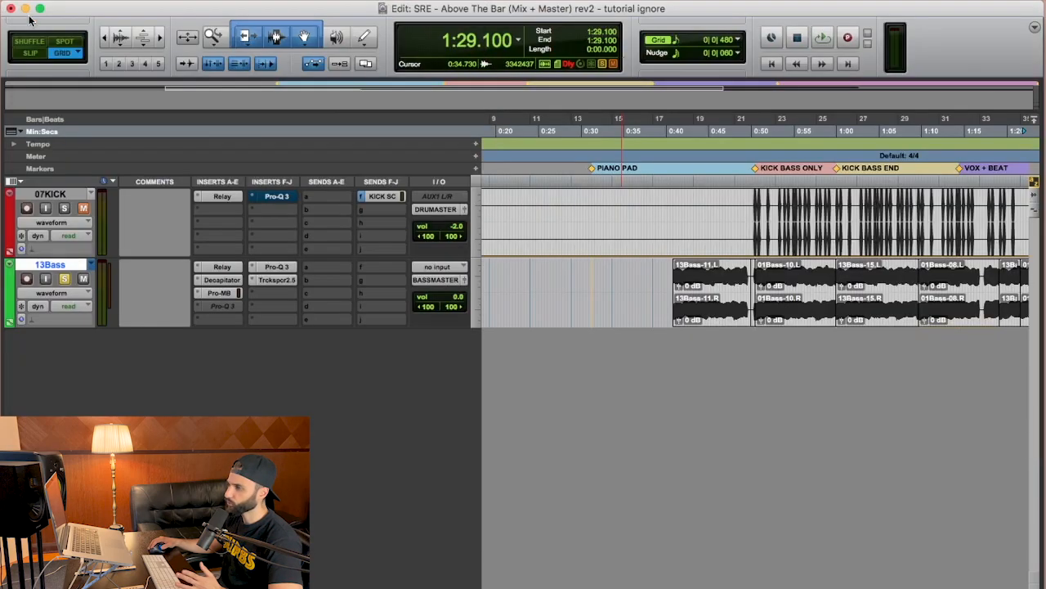
pyautogui.click(282, 267)
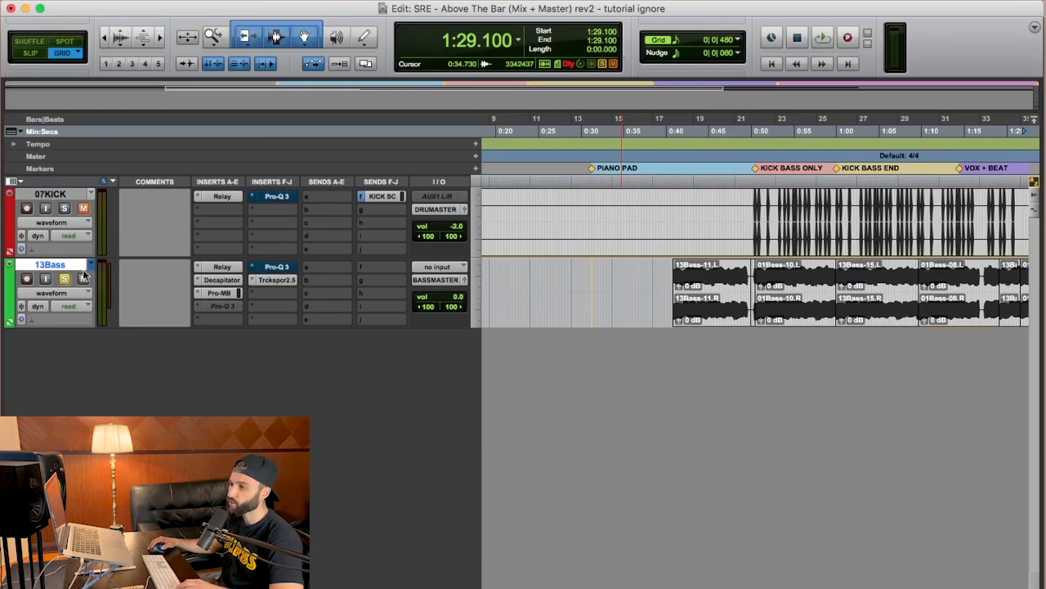
# - Set the attack to 100 ms and the release to 28.38 ms in Trackspacer's Advanced Panel, and try the Sidechain option
pyautogui.click(278, 280)
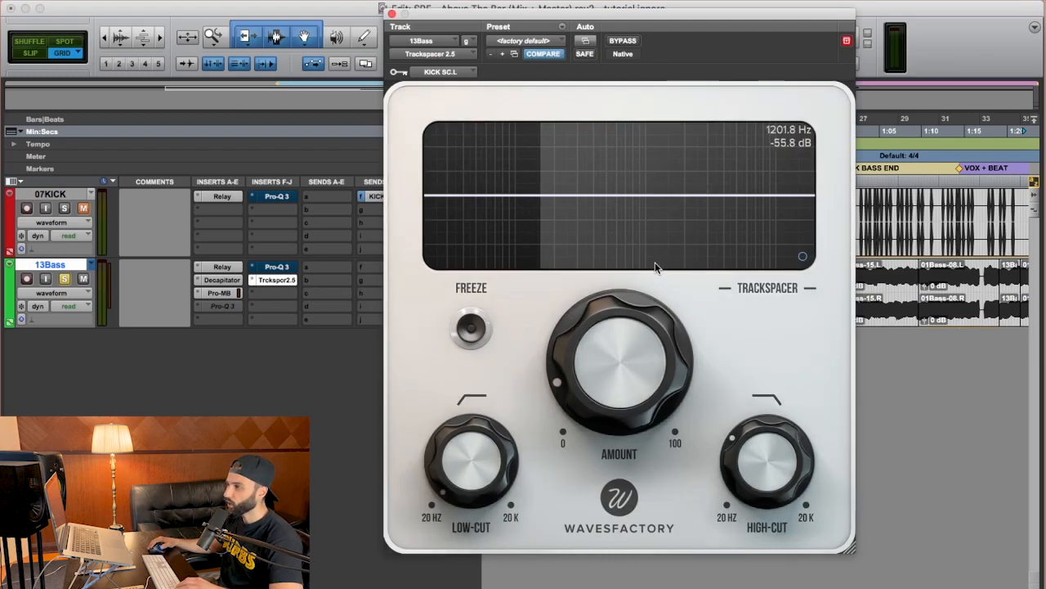
pyautogui.click(803, 259)
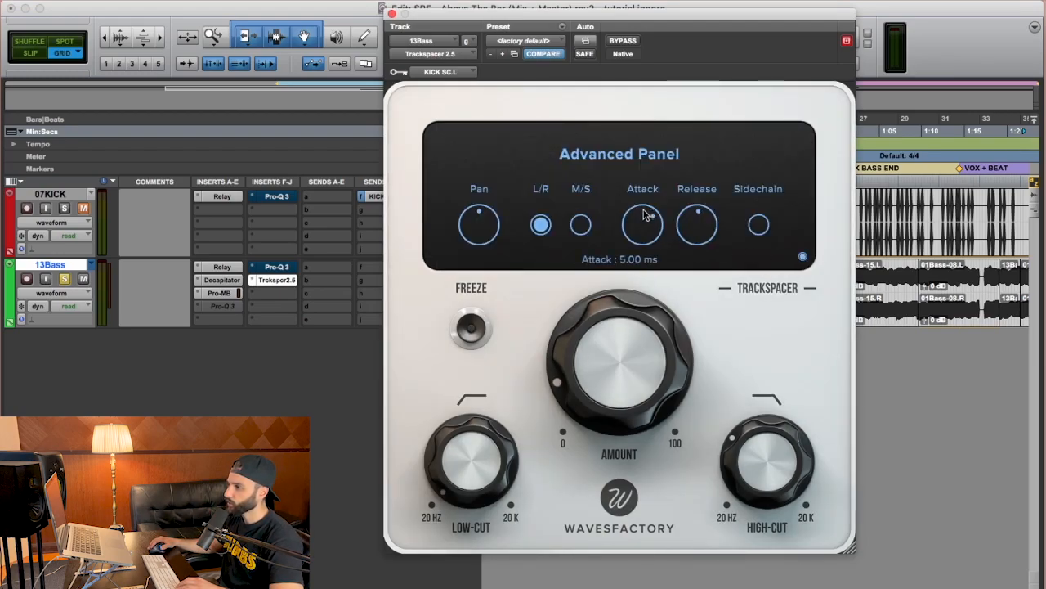
pyautogui.moveTo(709, 228)
pyautogui.moveTo(642, 229); pyautogui.dragTo(645, 123)
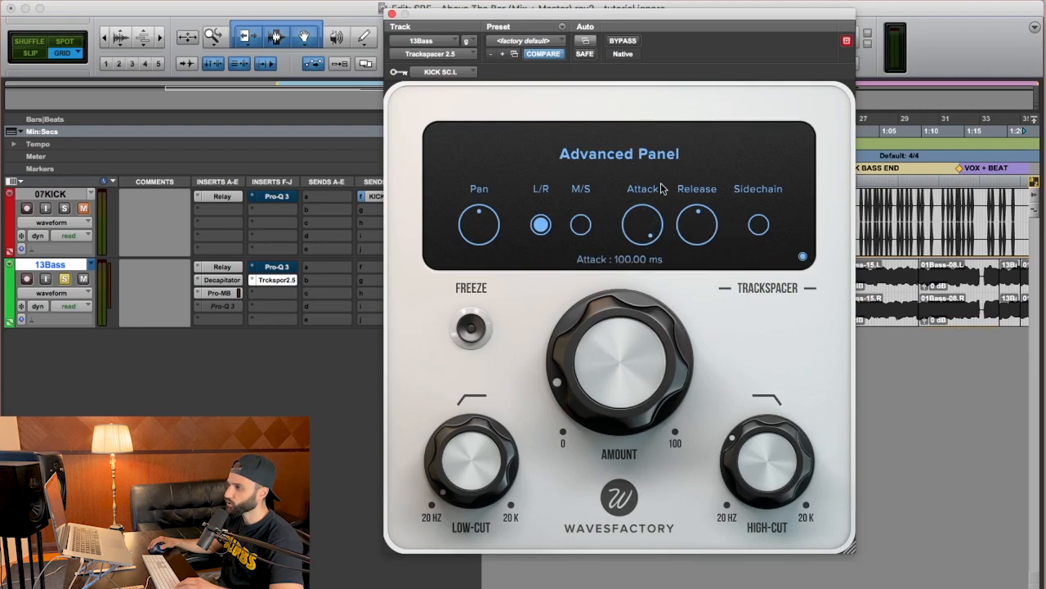
pyautogui.moveTo(688, 234)
pyautogui.mouseDown()
pyautogui.moveTo(685, 333)
pyautogui.moveTo(700, 183)
pyautogui.moveTo(694, 231)
pyautogui.mouseUp()
pyautogui.click(760, 225)
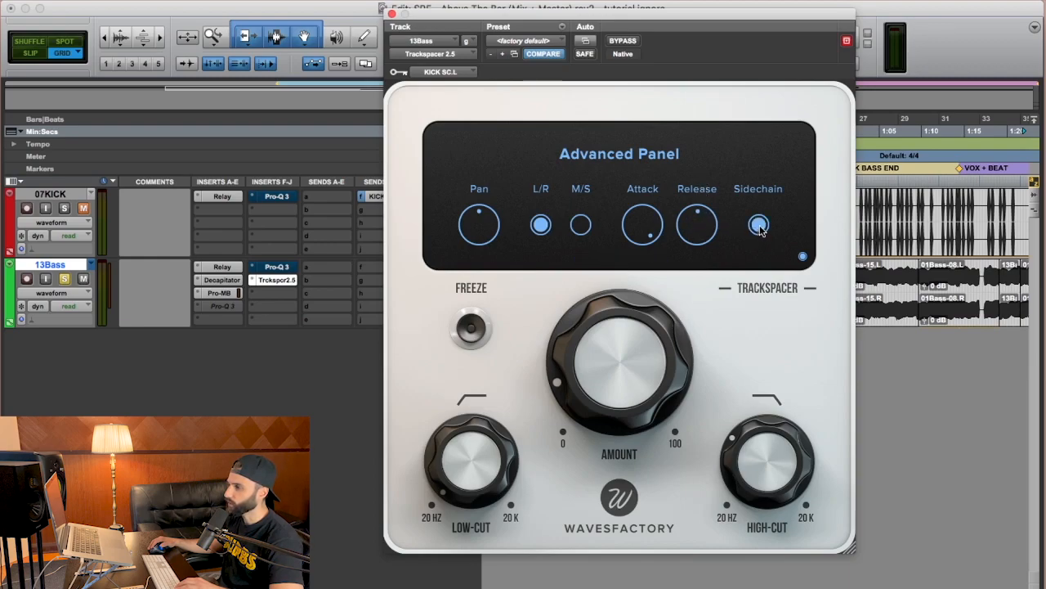
pyautogui.click(758, 225)
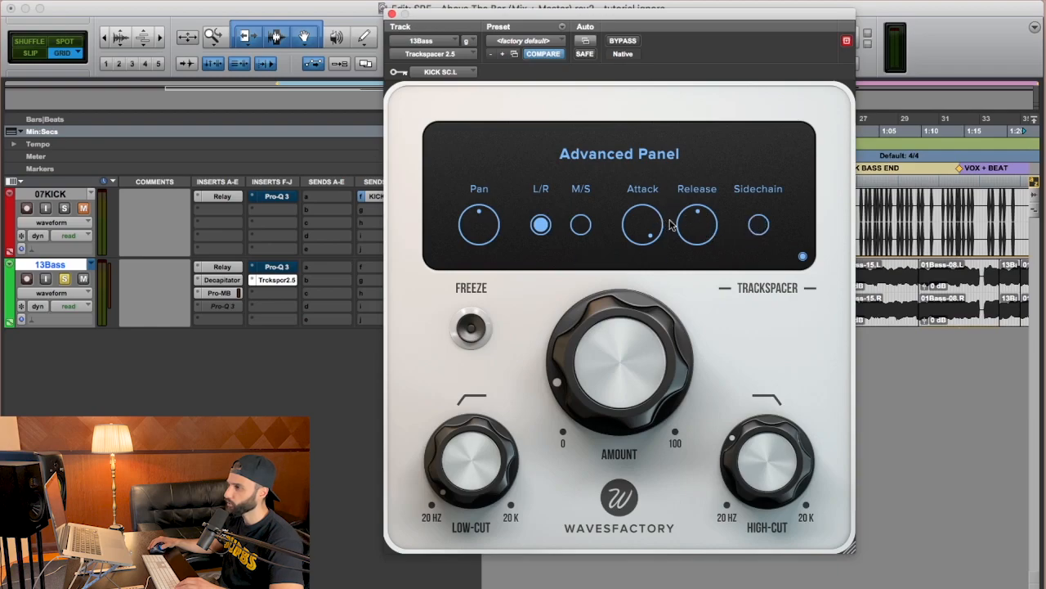
pyautogui.moveTo(693, 222)
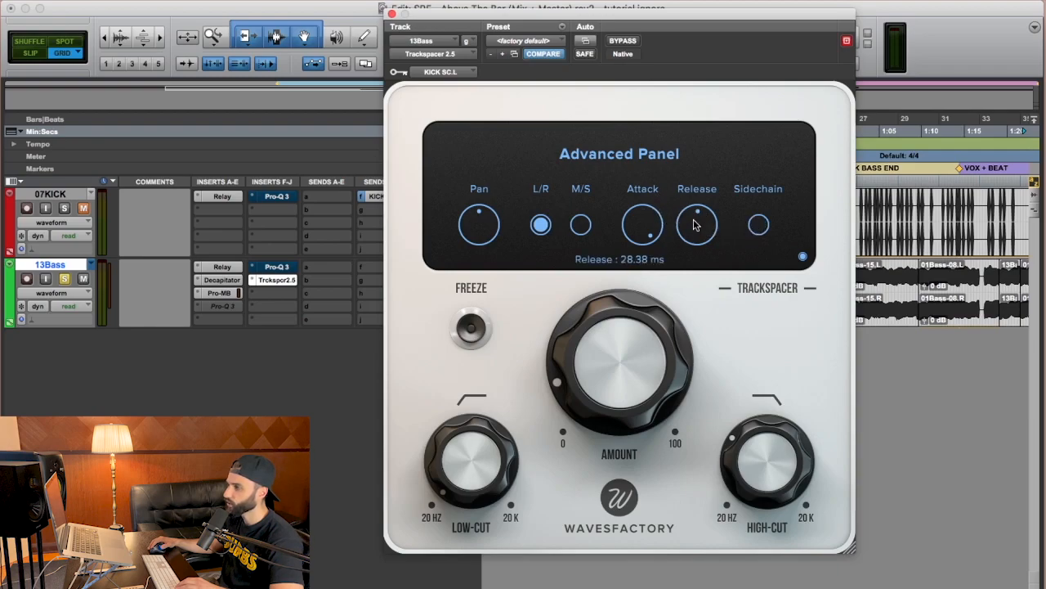
# - Move Trackspacer off the bass clips, unsolo 13Bass to bring the kick back, and play the clip at KICK BASS ONLY
pyautogui.moveTo(629, 22); pyautogui.dragTo(490, 35)
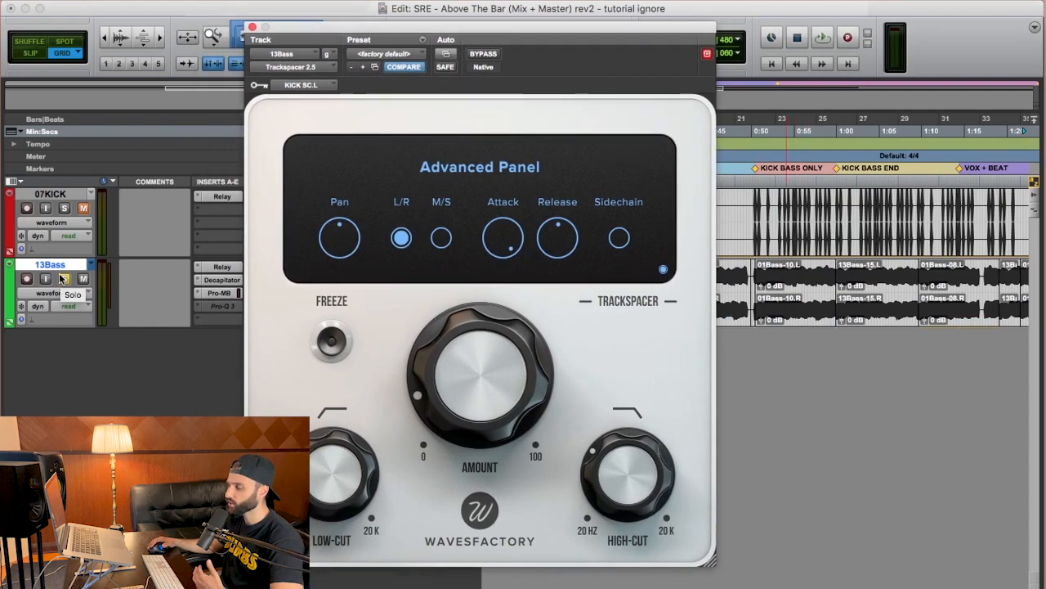
pyautogui.click(87, 209)
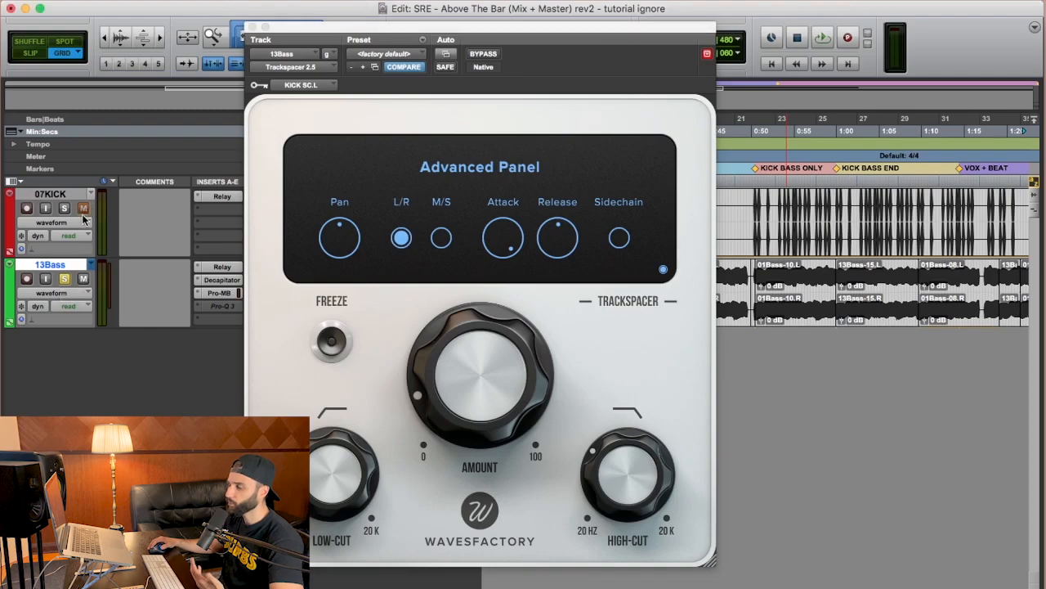
pyautogui.click(64, 279)
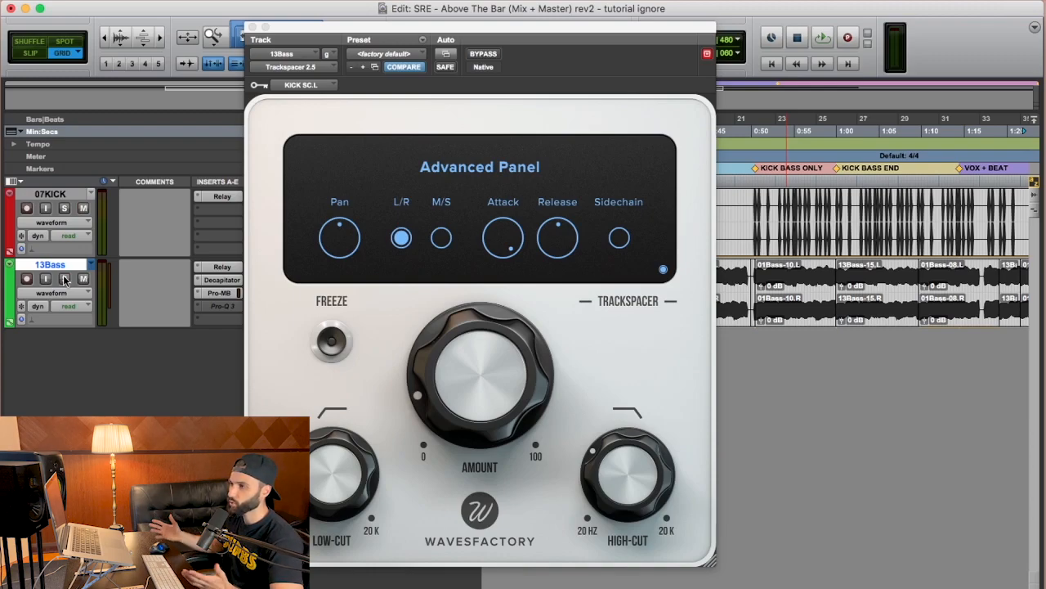
pyautogui.click(794, 323)
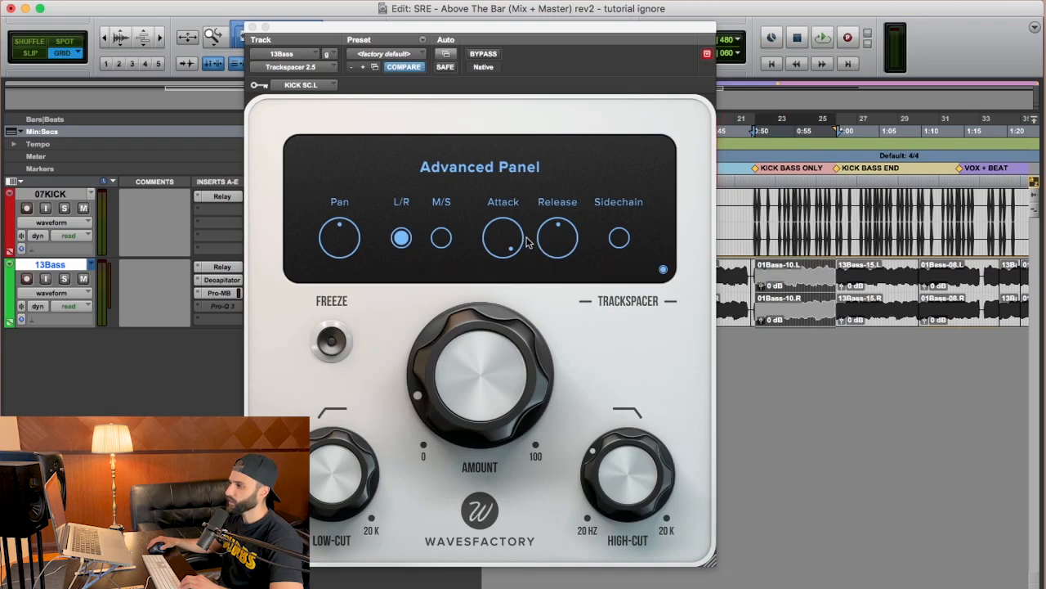
pyautogui.moveTo(493, 241)
pyautogui.press('space')
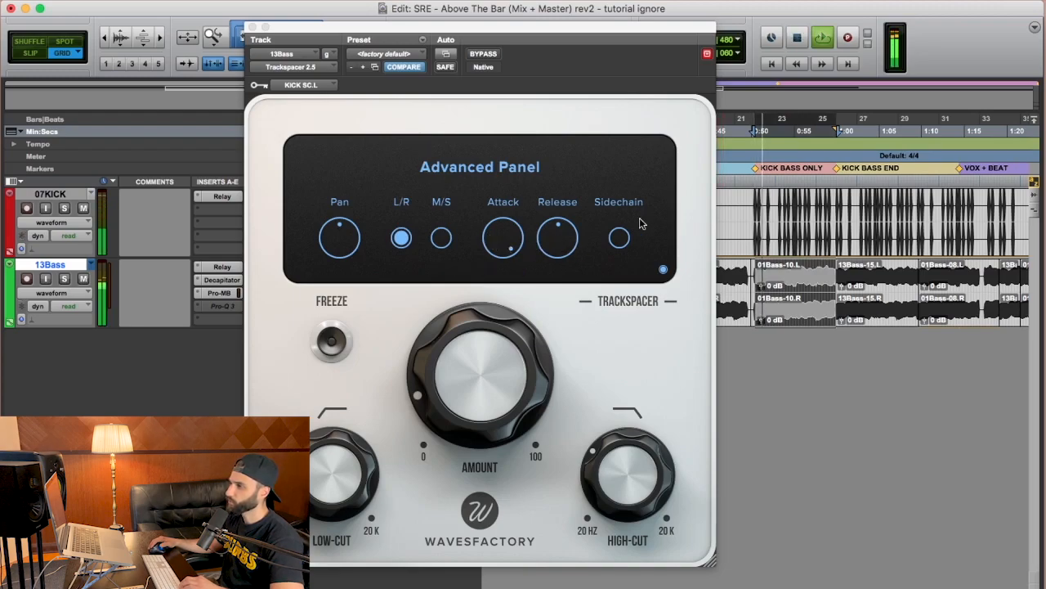
# - Lower Trackspacer's release to its minimum during playback and return to the frequency display
pyautogui.click(663, 270)
pyautogui.click(663, 269)
pyautogui.moveTo(558, 243); pyautogui.dragTo(580, 331)
pyautogui.moveTo(558, 252); pyautogui.dragTo(568, 282)
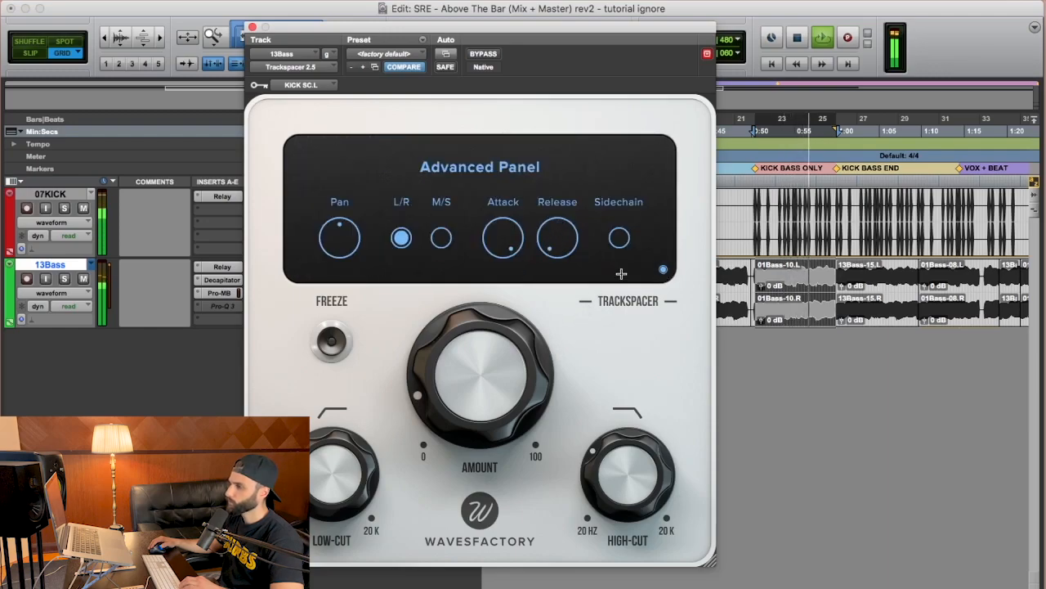
pyautogui.click(663, 269)
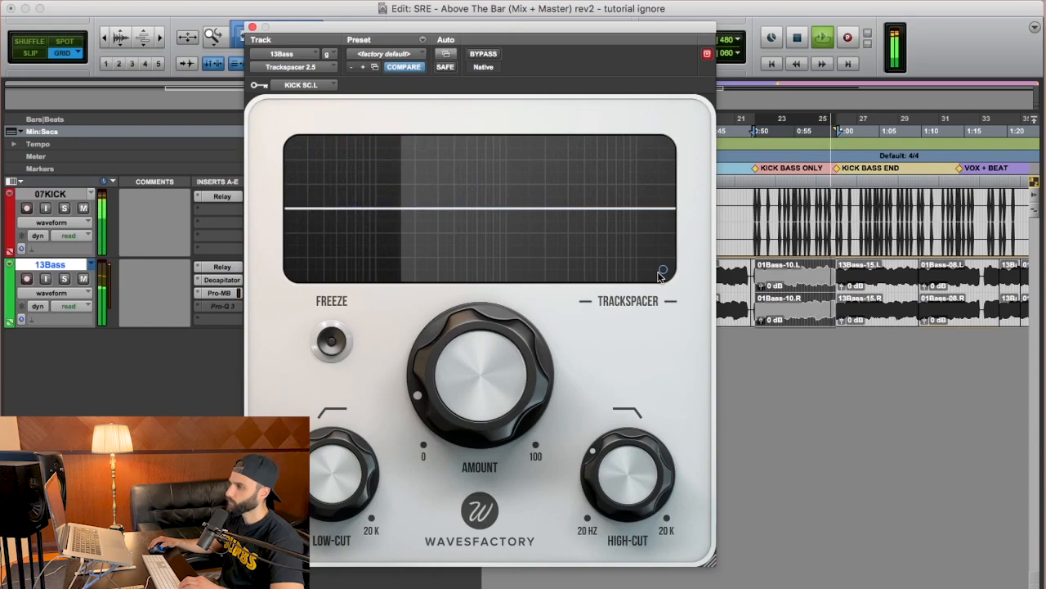
# - Solo the 13Bass track to hear the ducking on its own, and stop playback
pyautogui.click(64, 279)
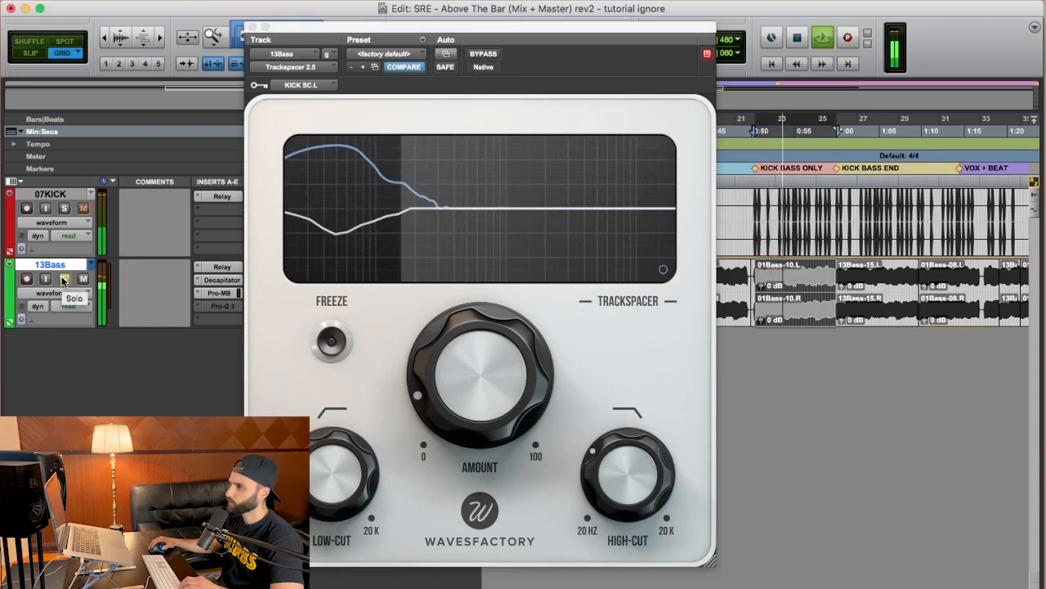
pyautogui.press('space')
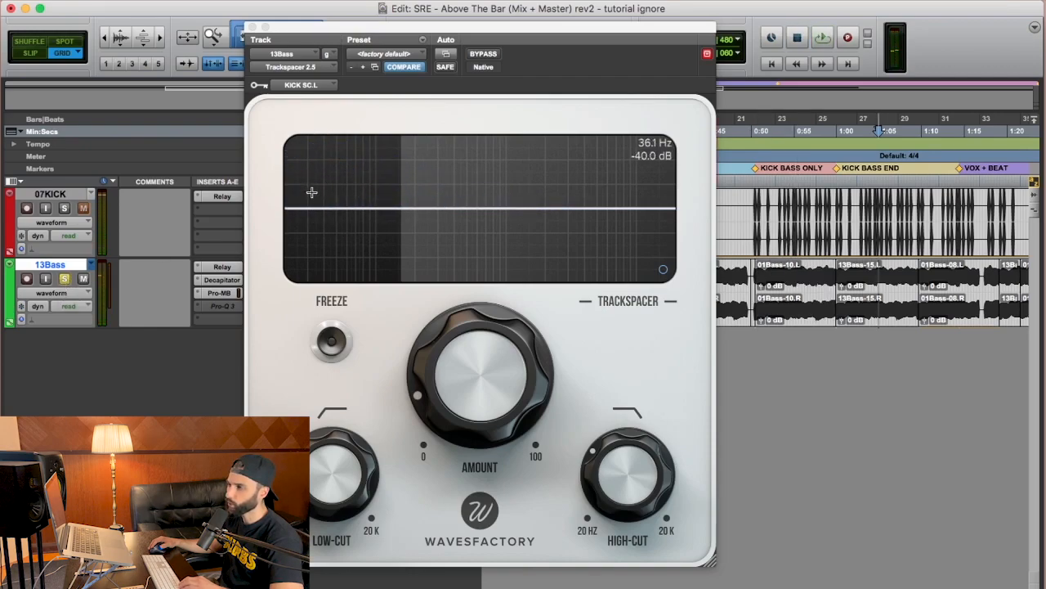
pyautogui.click(653, 271)
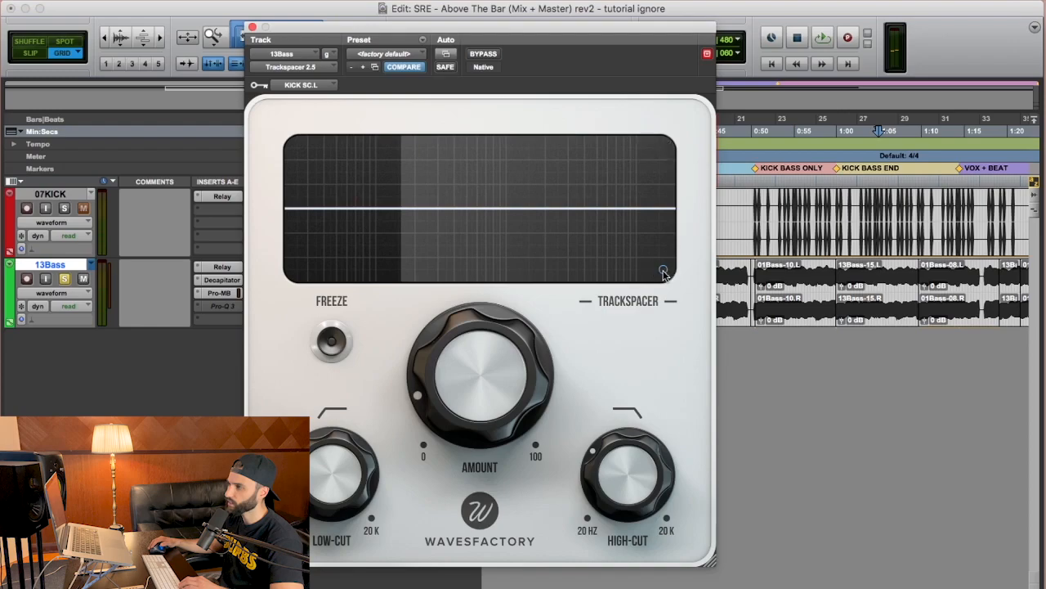
# - Check the attack and release settings in Trackspacer's Advanced Panel, then return to the frequency display and check the Amount ratio
pyautogui.click(663, 269)
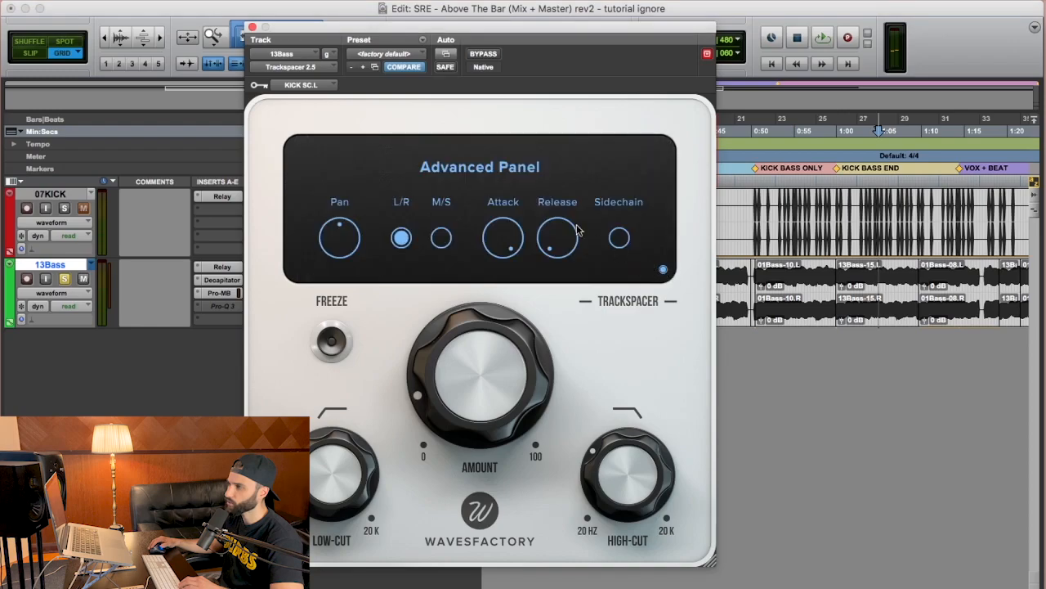
pyautogui.click(663, 270)
pyautogui.moveTo(470, 385)
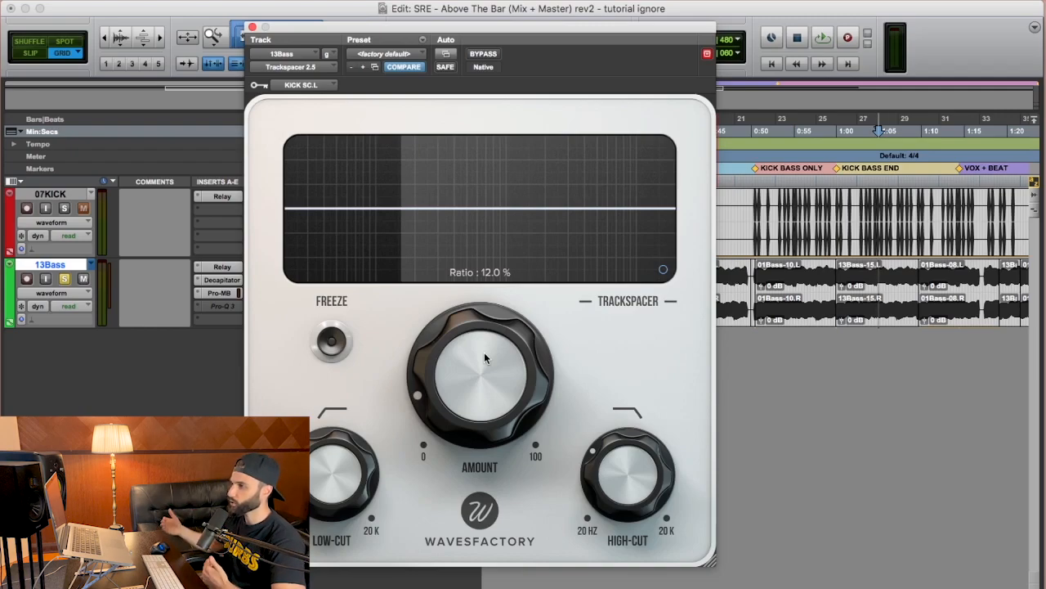
# - Unsolo the 13Bass track, toggle playback, and move the Trackspacer window clear of the track's inserts
pyautogui.click(64, 279)
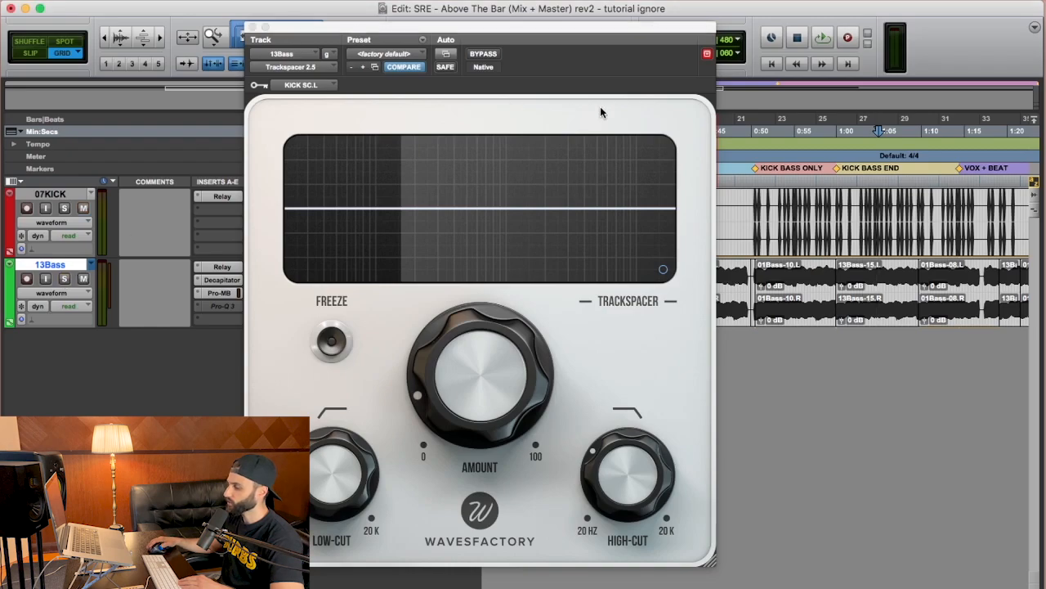
pyautogui.press('space')
pyautogui.moveTo(354, 26); pyautogui.dragTo(477, 21)
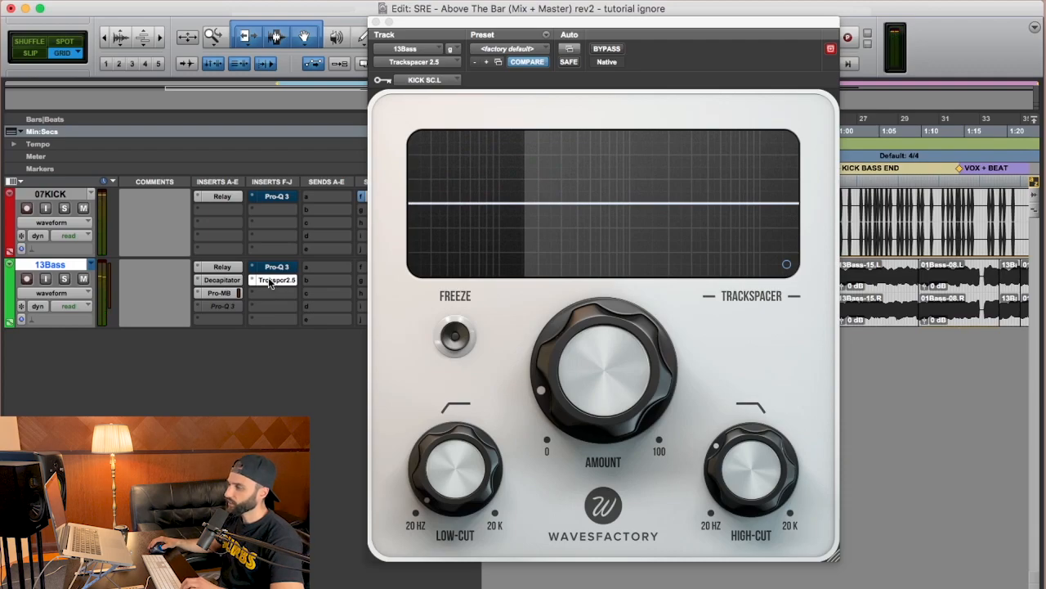
# - Compare kick and bass with Trackspacer bypassed and engaged on 13Bass, leaving it bypassed
pyautogui.keyDown('super'); pyautogui.click(270, 281); pyautogui.keyUp('super')
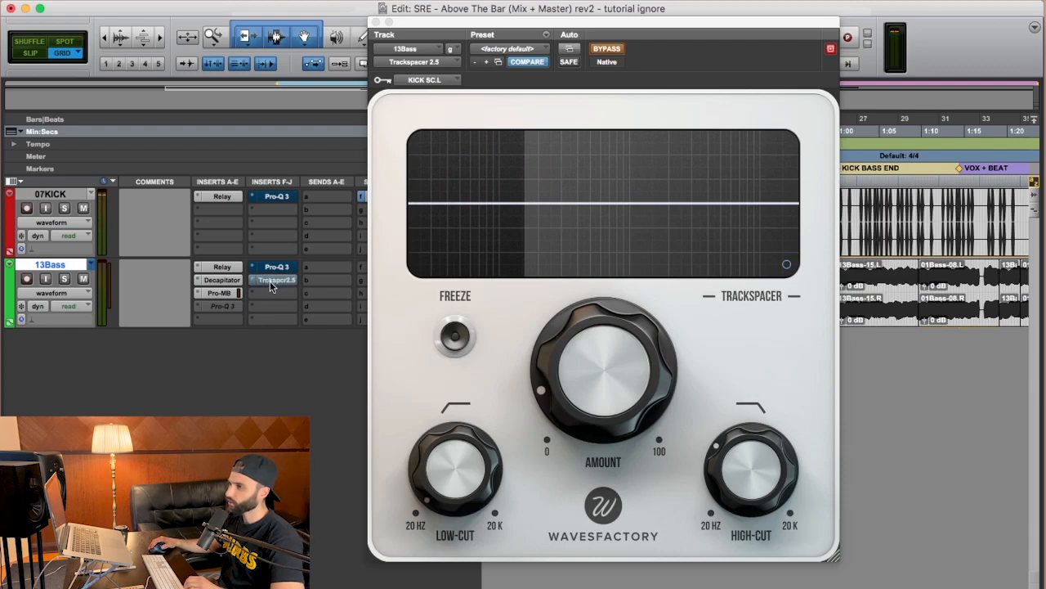
pyautogui.keyDown('super'); pyautogui.click(269, 281); pyautogui.keyUp('super')
pyautogui.keyDown('super'); pyautogui.click(269, 280); pyautogui.keyUp('super')
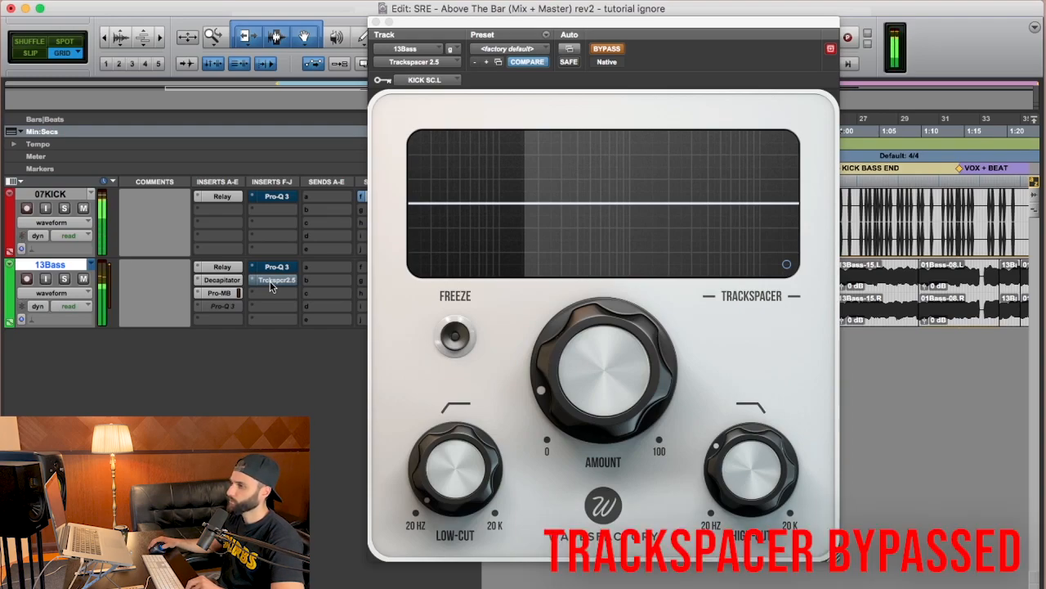
pyautogui.keyDown('super'); pyautogui.click(271, 282); pyautogui.keyUp('super')
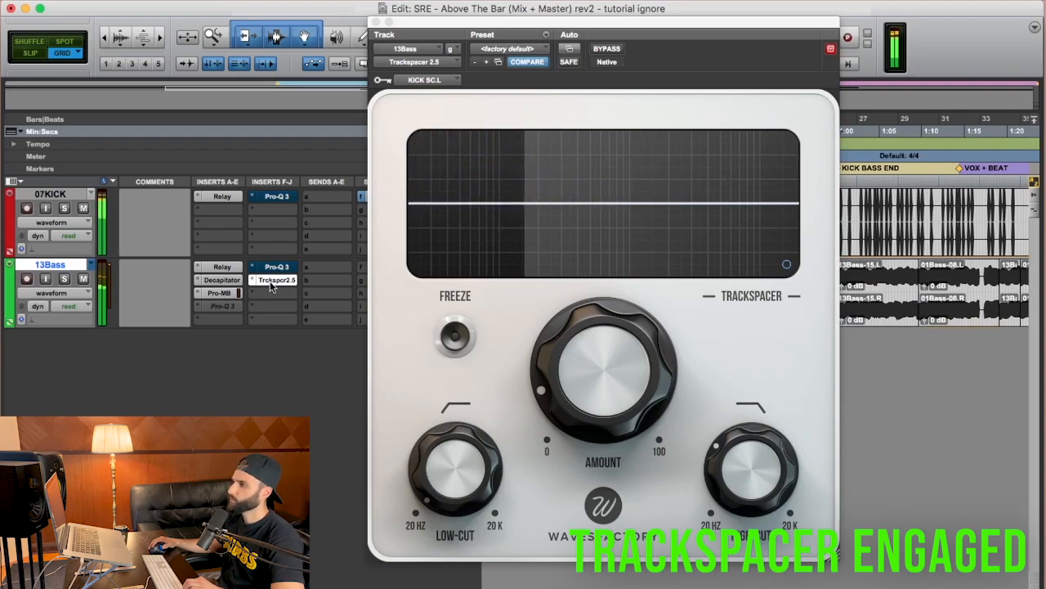
pyautogui.keyDown('super'); pyautogui.click(270, 280); pyautogui.keyUp('super')
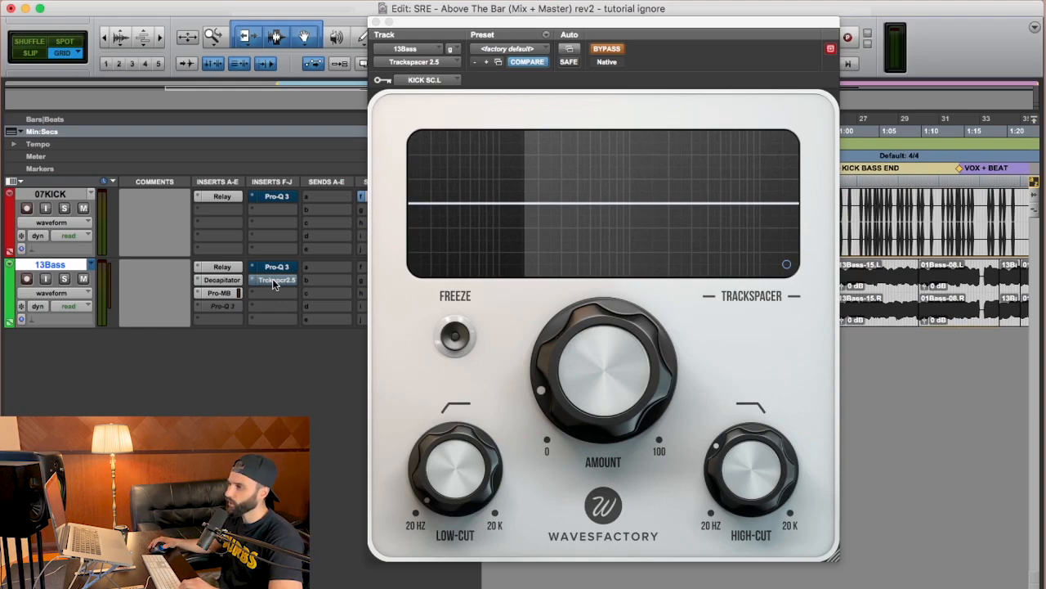
# - Alternate between Trackspacer and Pro-Q 3 on 13Bass during playback, engaging one while bypassing the other, and end on Trackspacer
pyautogui.keyDown('super'); pyautogui.click(274, 280); pyautogui.keyUp('super')
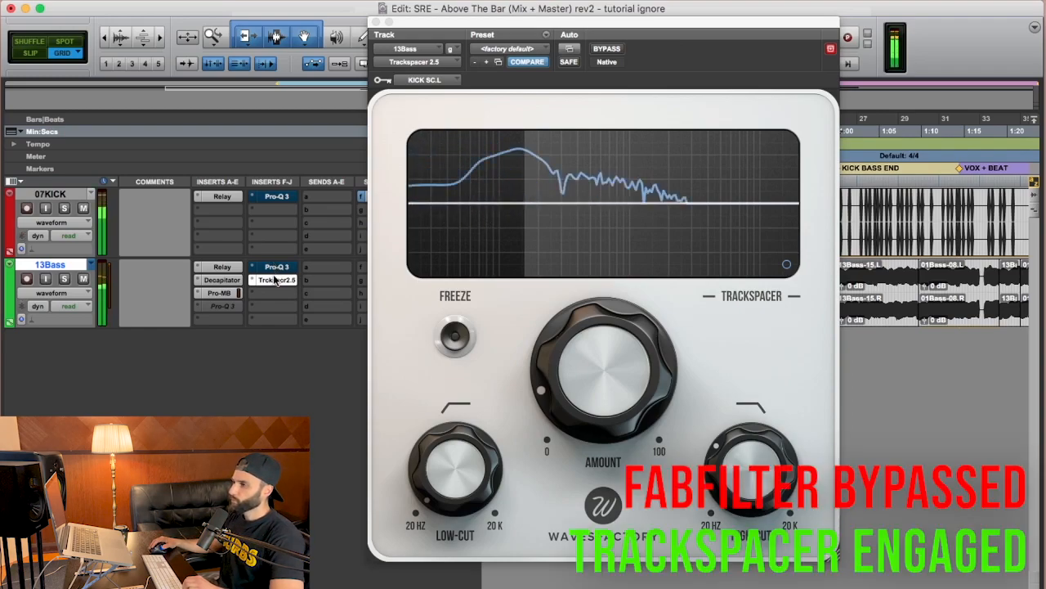
pyautogui.keyDown('super'); pyautogui.click(274, 280); pyautogui.keyUp('super')
pyautogui.keyDown('super'); pyautogui.click(276, 267); pyautogui.keyUp('super')
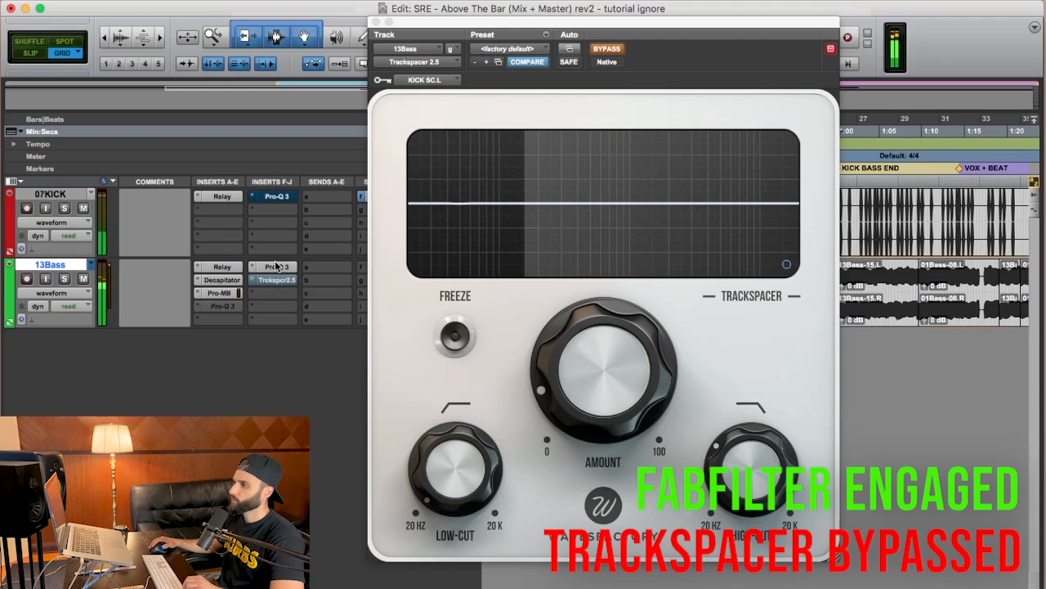
pyautogui.keyDown('super'); pyautogui.click(275, 263); pyautogui.keyUp('super')
pyautogui.keyDown('super'); pyautogui.click(277, 280); pyautogui.keyUp('super')
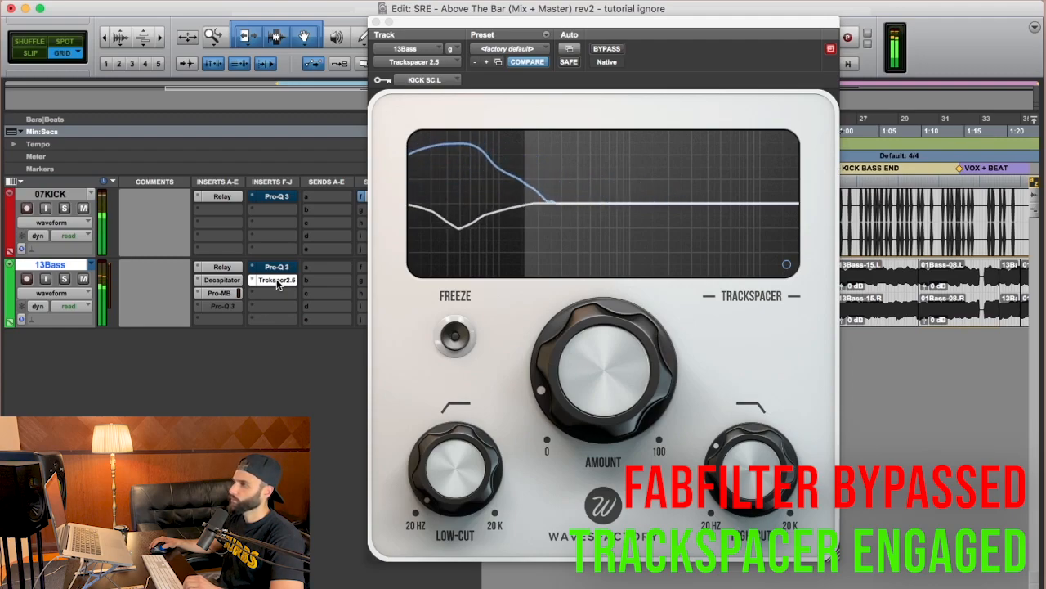
pyautogui.keyDown('super'); pyautogui.click(278, 283); pyautogui.keyUp('super')
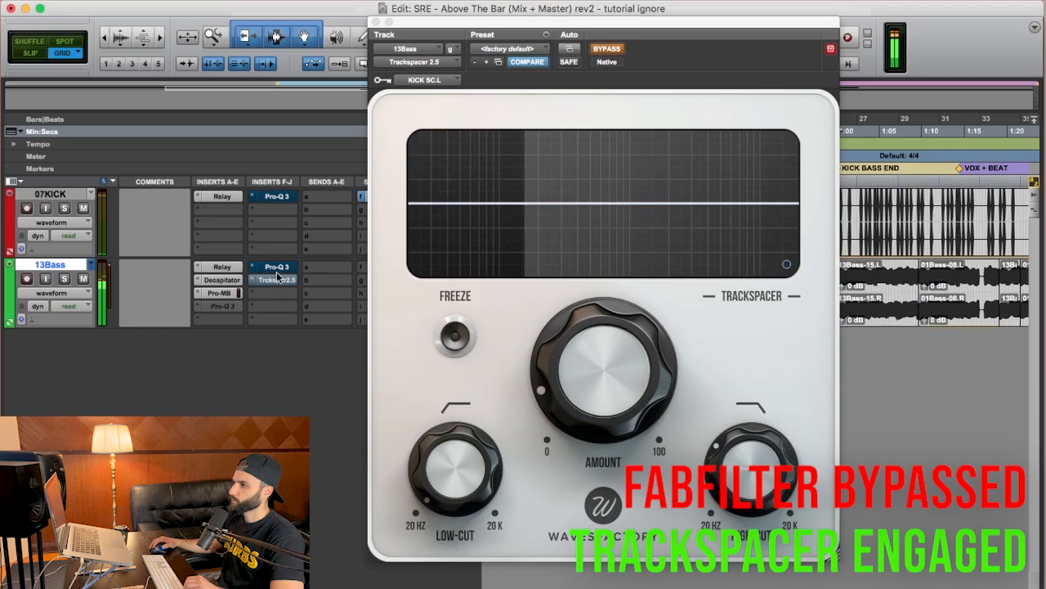
pyautogui.keyDown('super'); pyautogui.click(278, 270); pyautogui.keyUp('super')
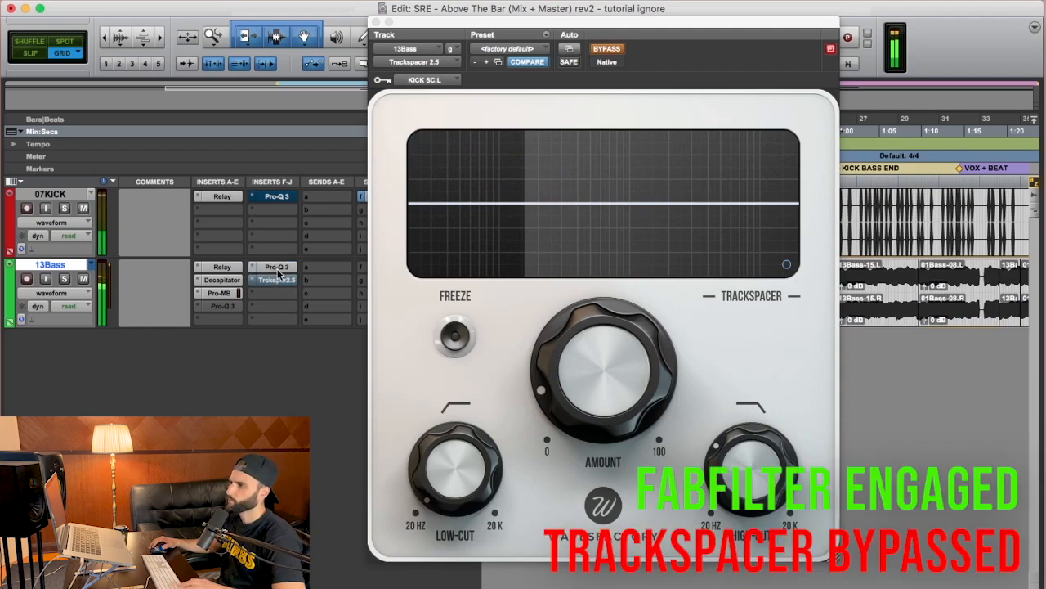
pyautogui.keyDown('super'); pyautogui.click(279, 282); pyautogui.keyUp('super')
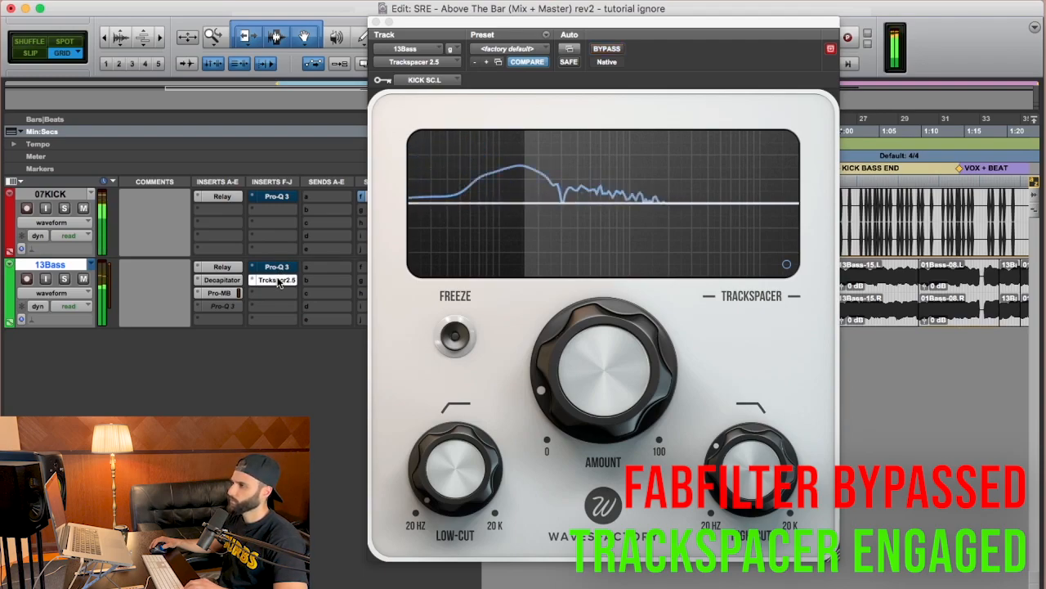
# - Close the Trackspacer window, switch 13Bass to Pro-Q 3 only, bypass it, and re-engage Trackspacer while the loop plays
pyautogui.click(279, 280)
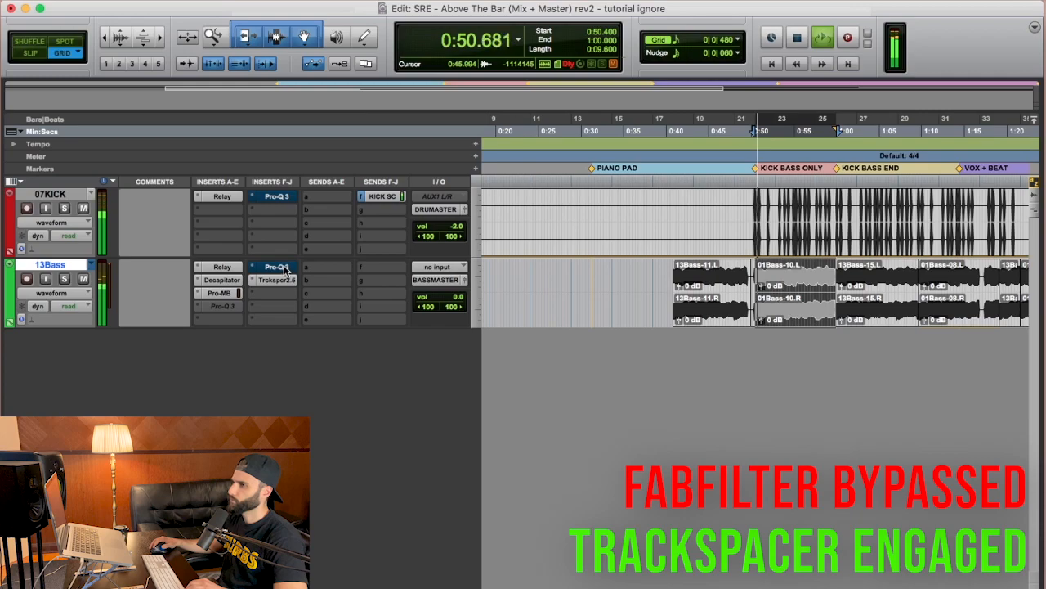
pyautogui.keyDown('super'); pyautogui.click(282, 268); pyautogui.keyUp('super')
pyautogui.keyDown('super'); pyautogui.click(278, 281); pyautogui.keyUp('super')
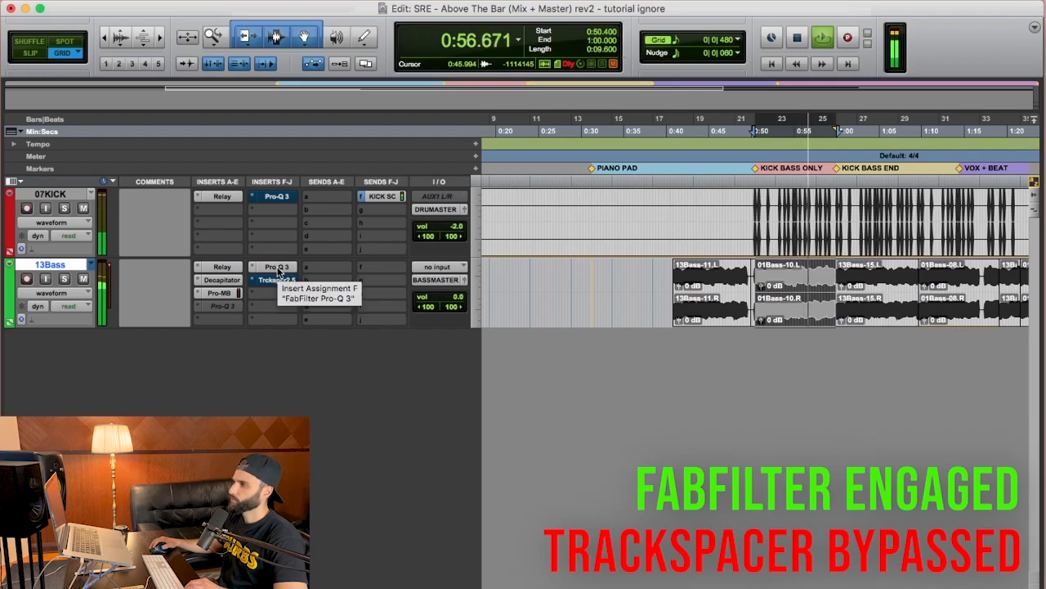
pyautogui.keyDown('super'); pyautogui.click(278, 268); pyautogui.keyUp('super')
pyautogui.keyDown('super'); pyautogui.click(274, 287); pyautogui.keyUp('super')
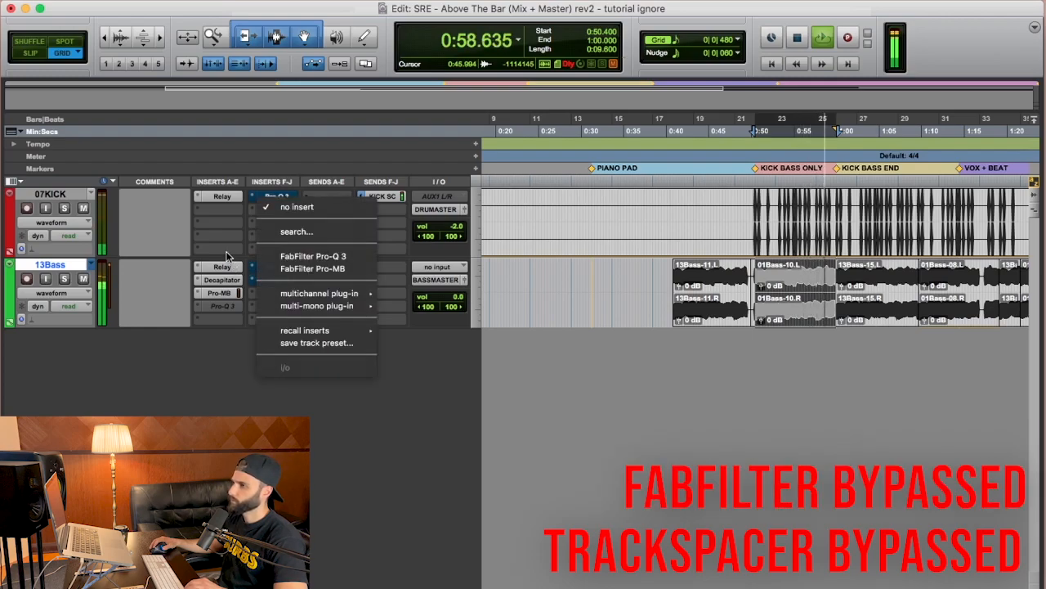
pyautogui.click(226, 252)
pyautogui.keyDown('super'); pyautogui.click(266, 278); pyautogui.keyUp('super')
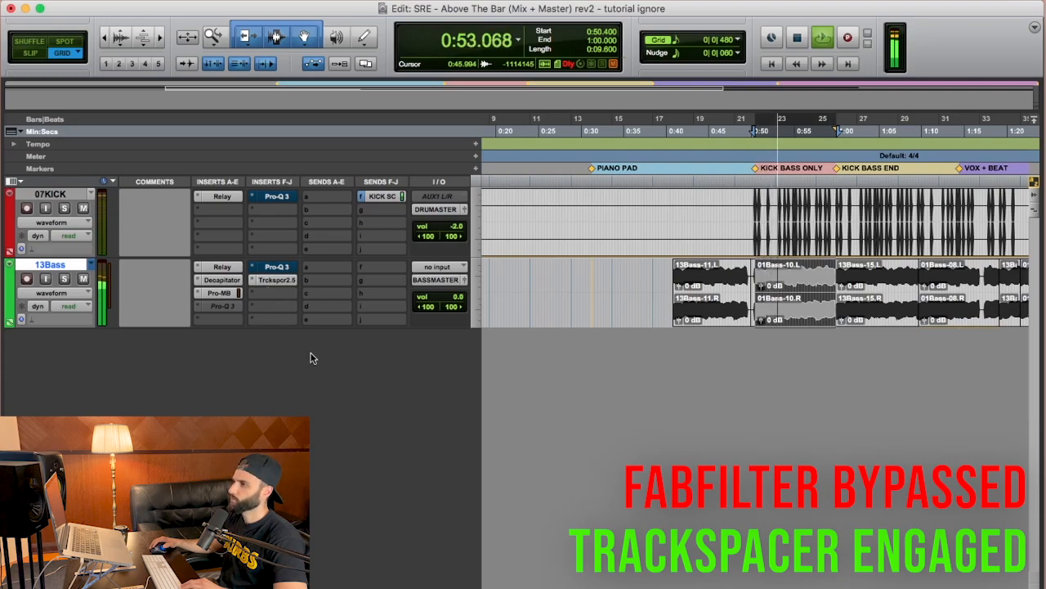
# - Audition Pro-Q 3 in place of Trackspacer on 13Bass, bypass Pro-Q 3 as well, and stop playback
pyautogui.keyDown('super'); pyautogui.click(275, 280); pyautogui.keyUp('super')
pyautogui.keyDown('super'); pyautogui.click(274, 266); pyautogui.keyUp('super')
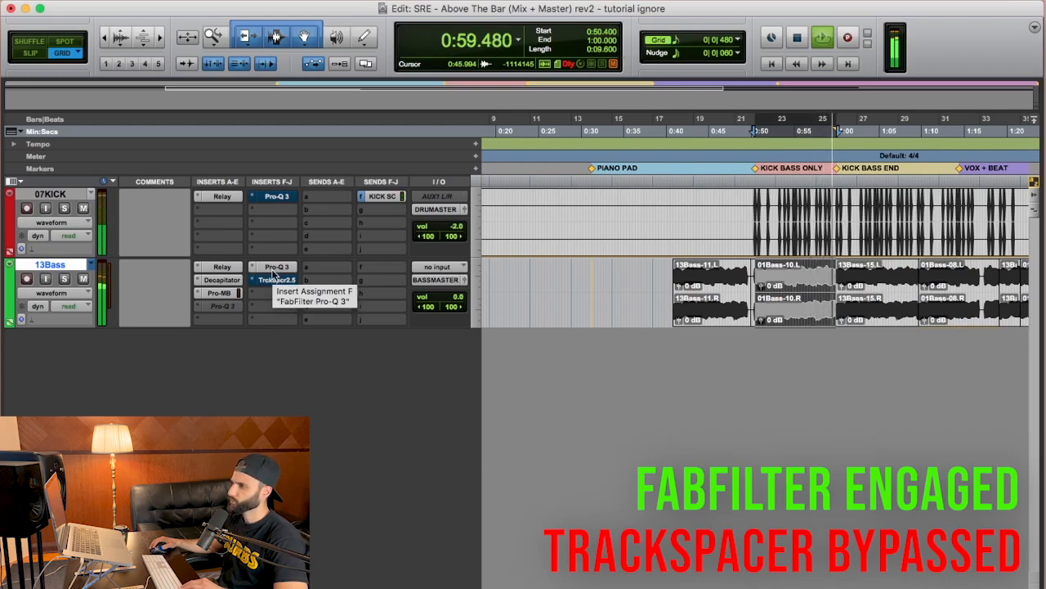
pyautogui.keyDown('super'); pyautogui.click(272, 268); pyautogui.keyUp('super')
pyautogui.press('space')
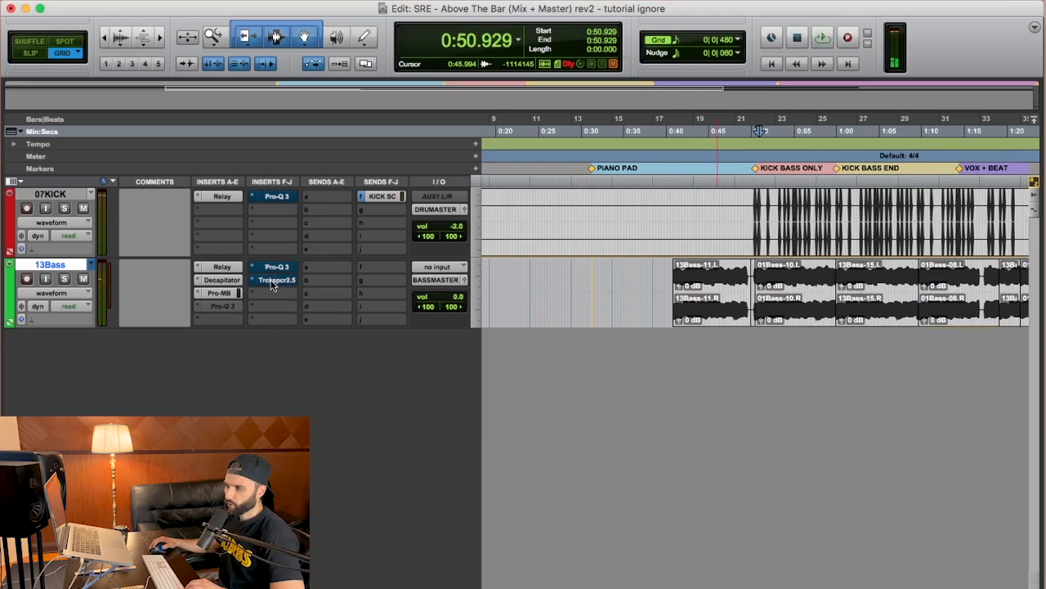
# - Re-engage Trackspacer on 13Bass, reopen its window, and move it clear of the inserts, sends and I/O columns
pyautogui.keyDown('super'); pyautogui.click(271, 281); pyautogui.keyUp('super')
pyautogui.click(277, 281)
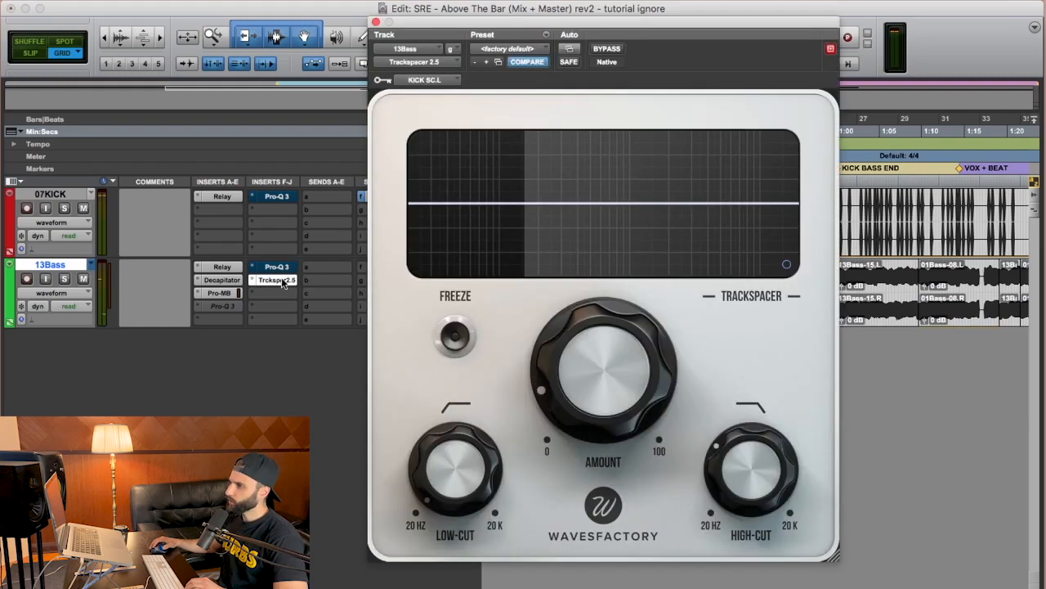
pyautogui.moveTo(544, 21); pyautogui.dragTo(651, 16)
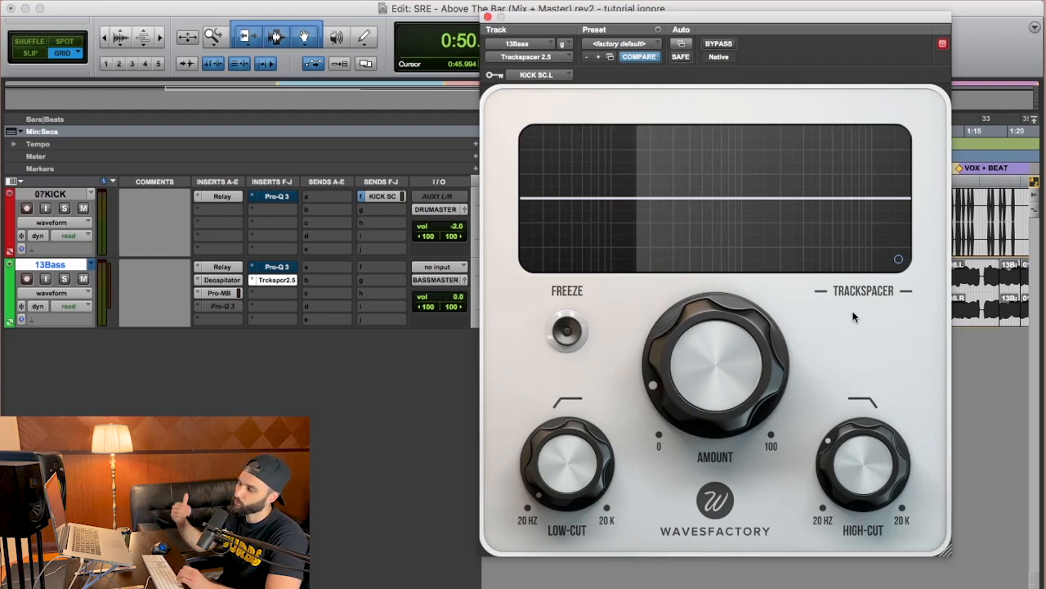
# - Review Trackspacer's Amount, High-Cut and Advanced Panel controls, and return to the frequency display
pyautogui.moveTo(701, 337)
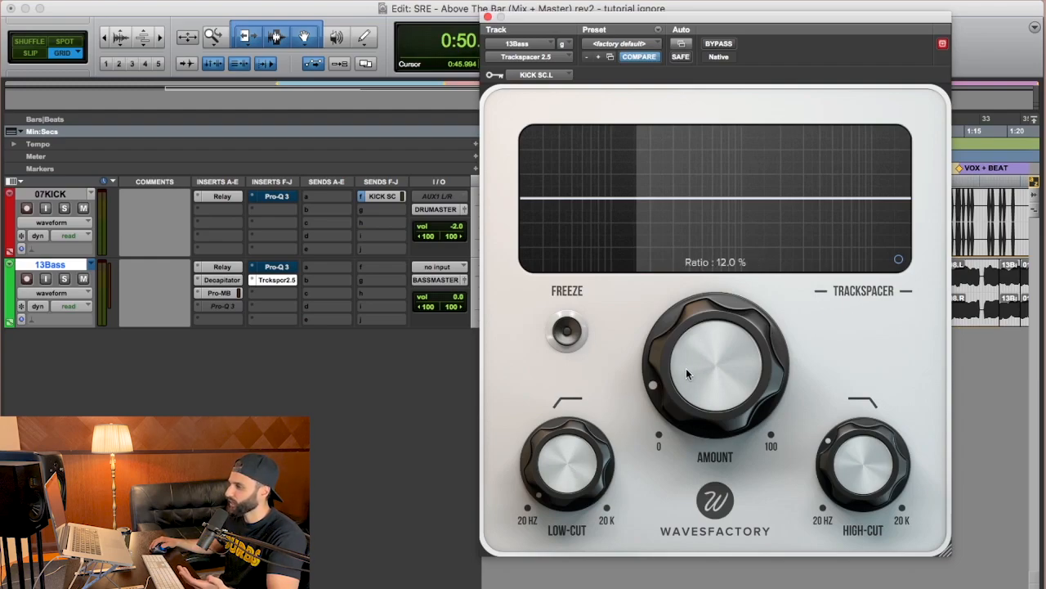
pyautogui.moveTo(865, 463)
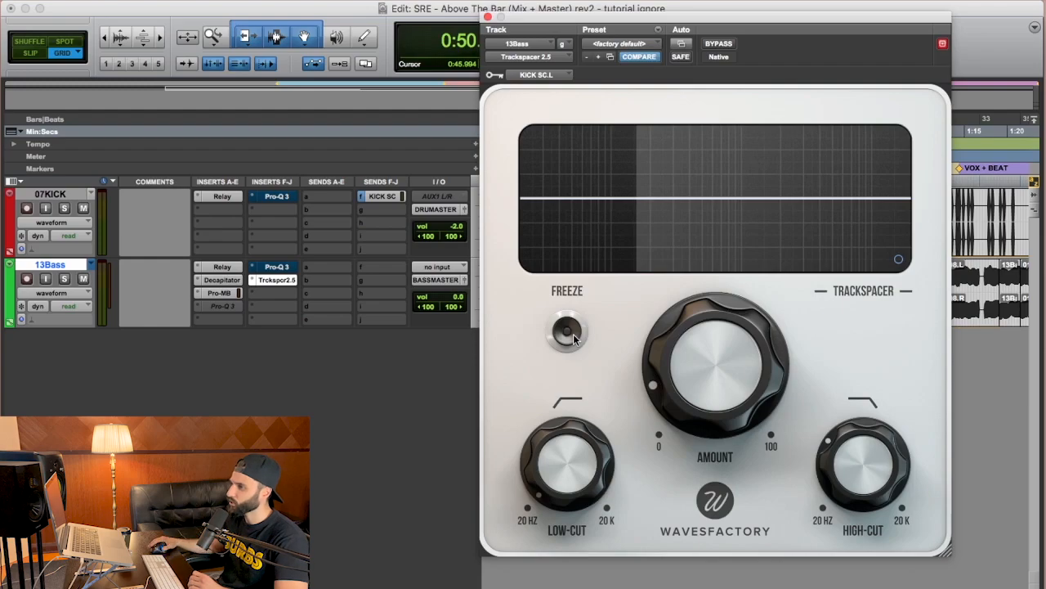
pyautogui.click(899, 260)
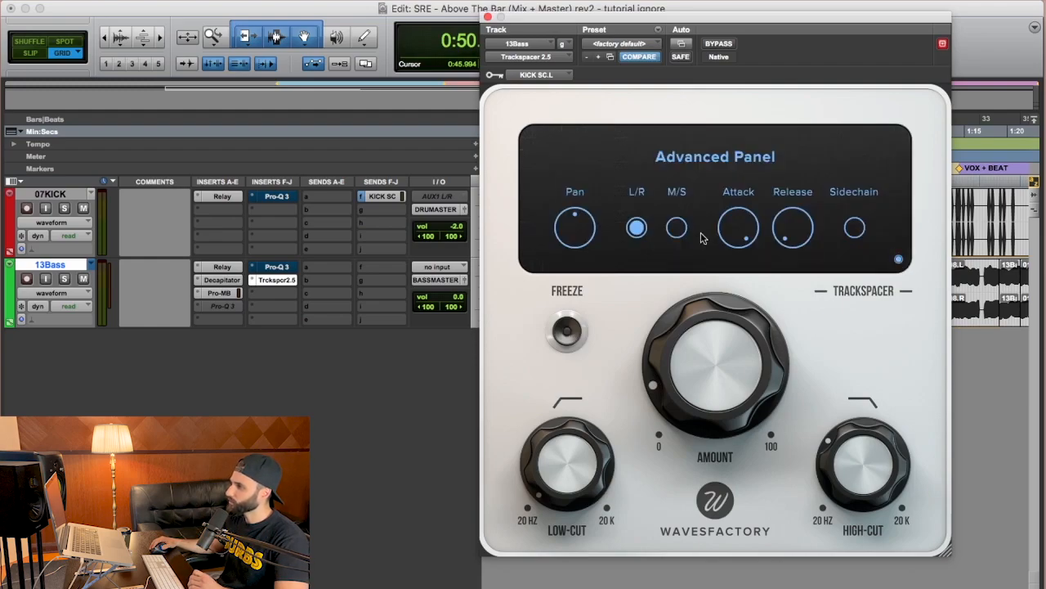
pyautogui.moveTo(779, 232)
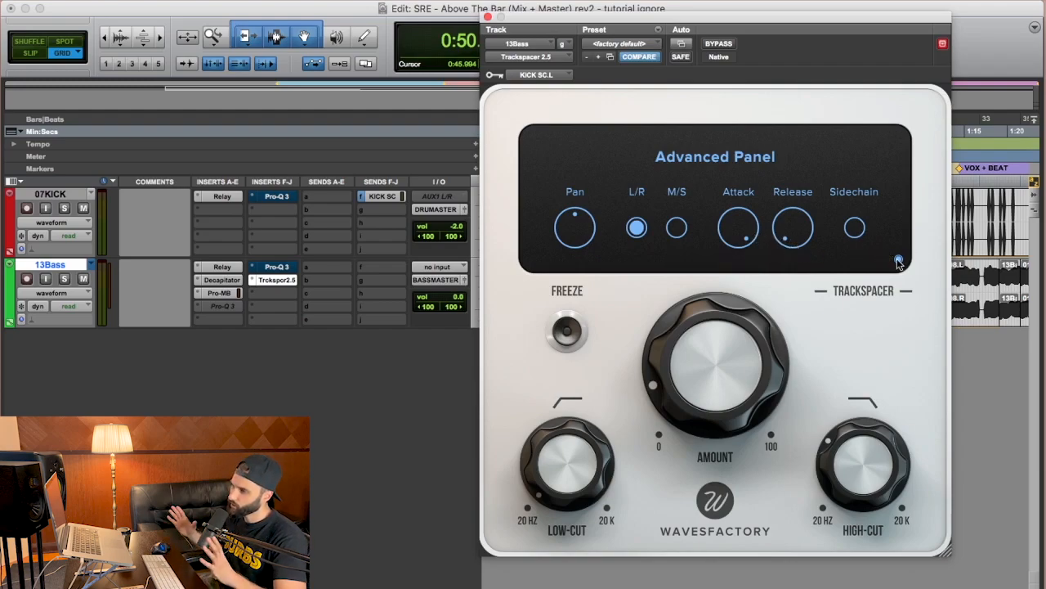
pyautogui.click(898, 260)
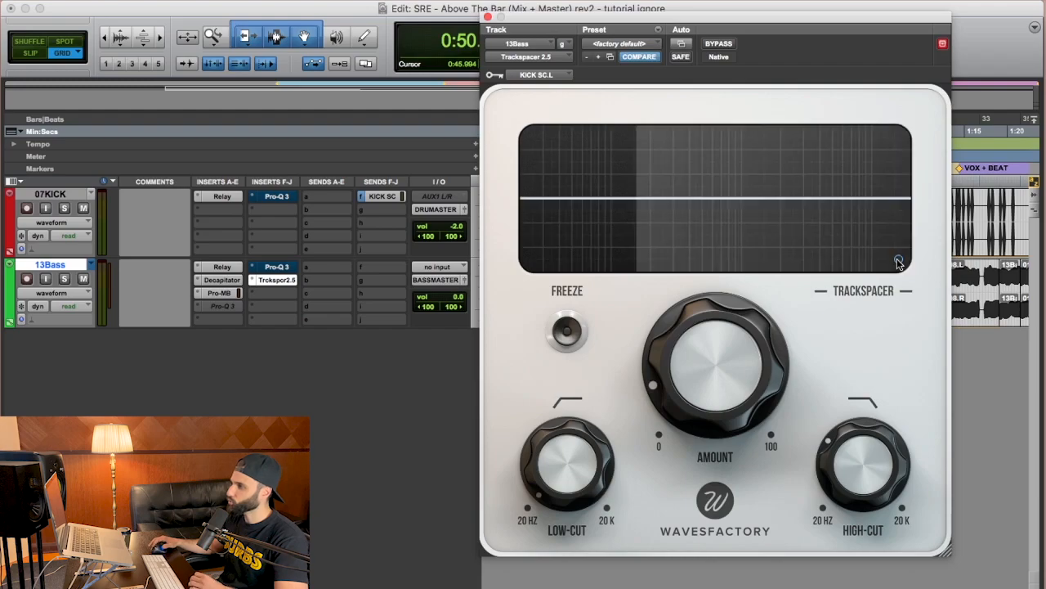